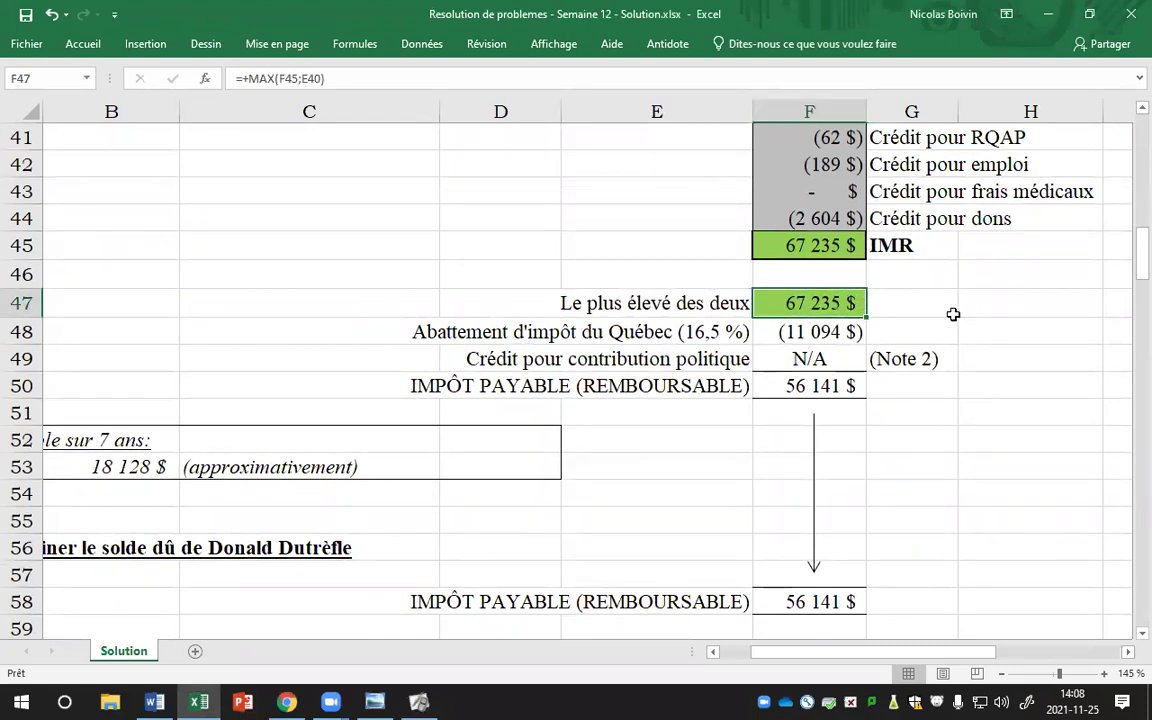
# Step: Examine the Quebec abatement, political contribution credit, tax payable, source deductions and balance due in rows 48 to 62
pyautogui.press('Down')
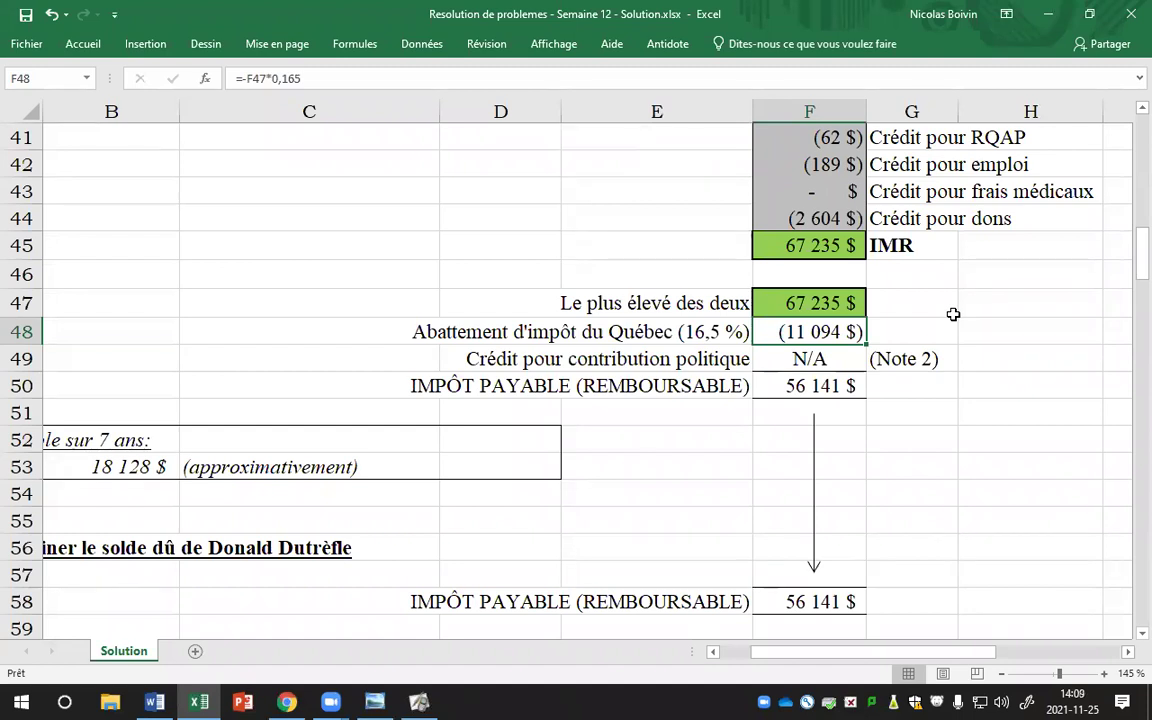
pyautogui.press('Down')
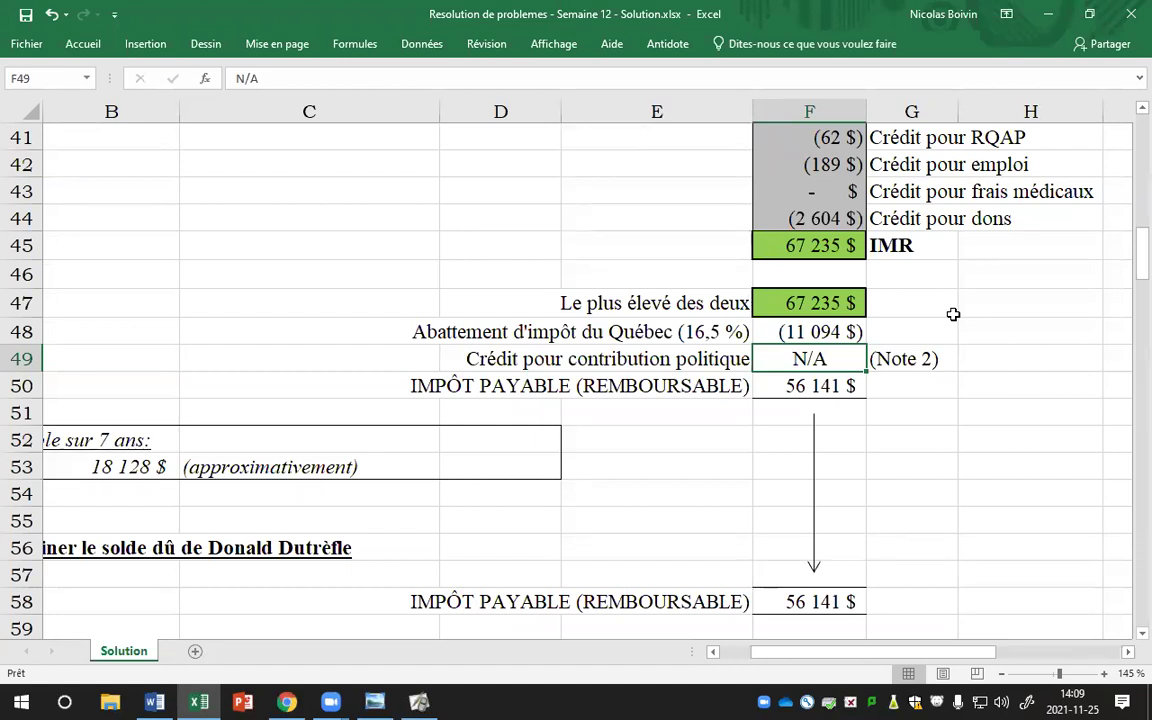
pyautogui.scroll(-2, 1026, 414)
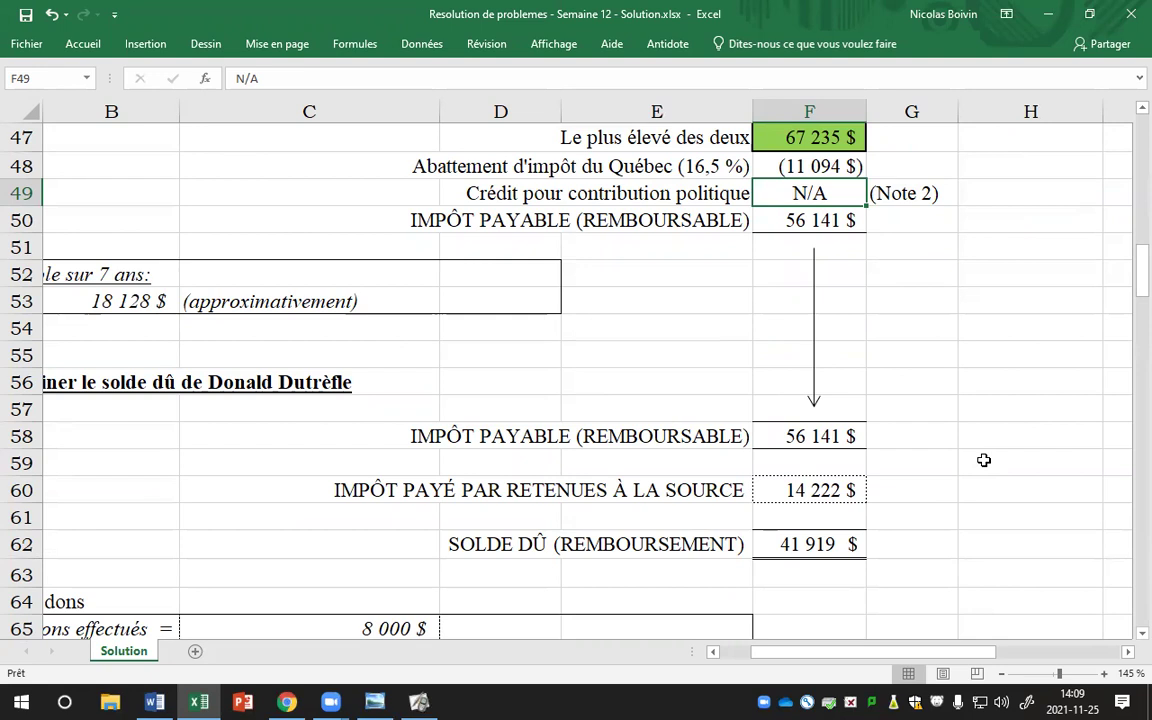
pyautogui.moveTo(782, 650); pyautogui.dragTo(752, 650)
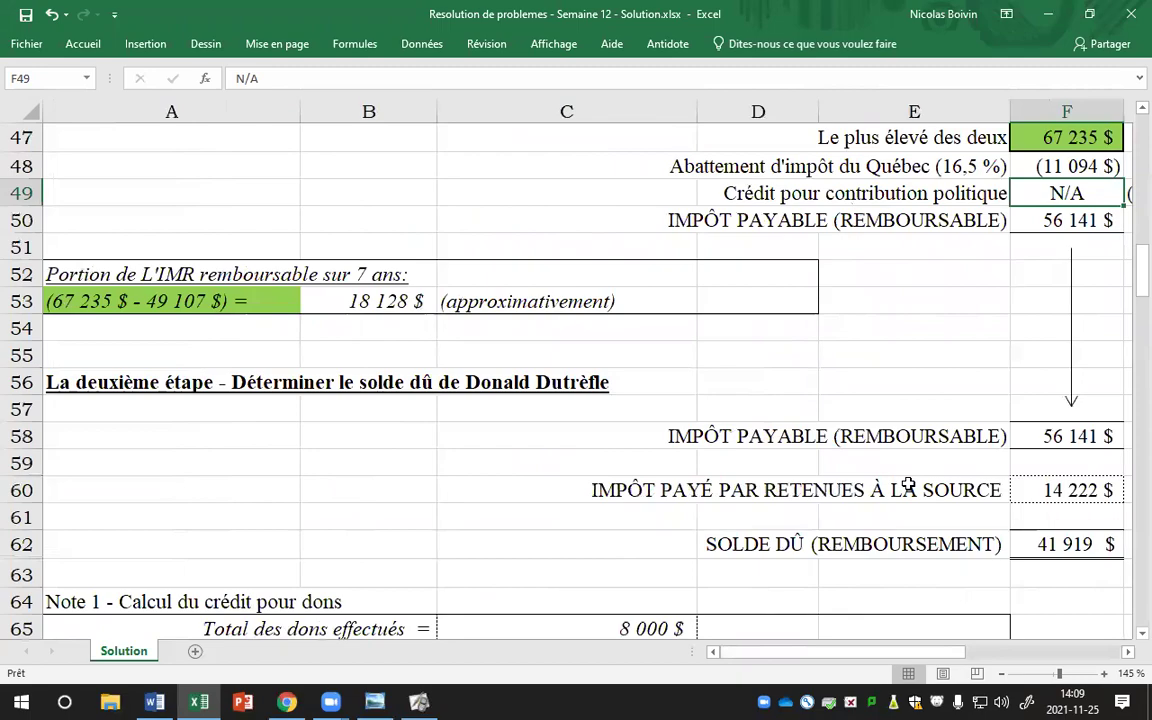
pyautogui.scroll(-1, 905, 483)
pyautogui.scroll(-1, 908, 483)
pyautogui.scroll(4, 908, 483)
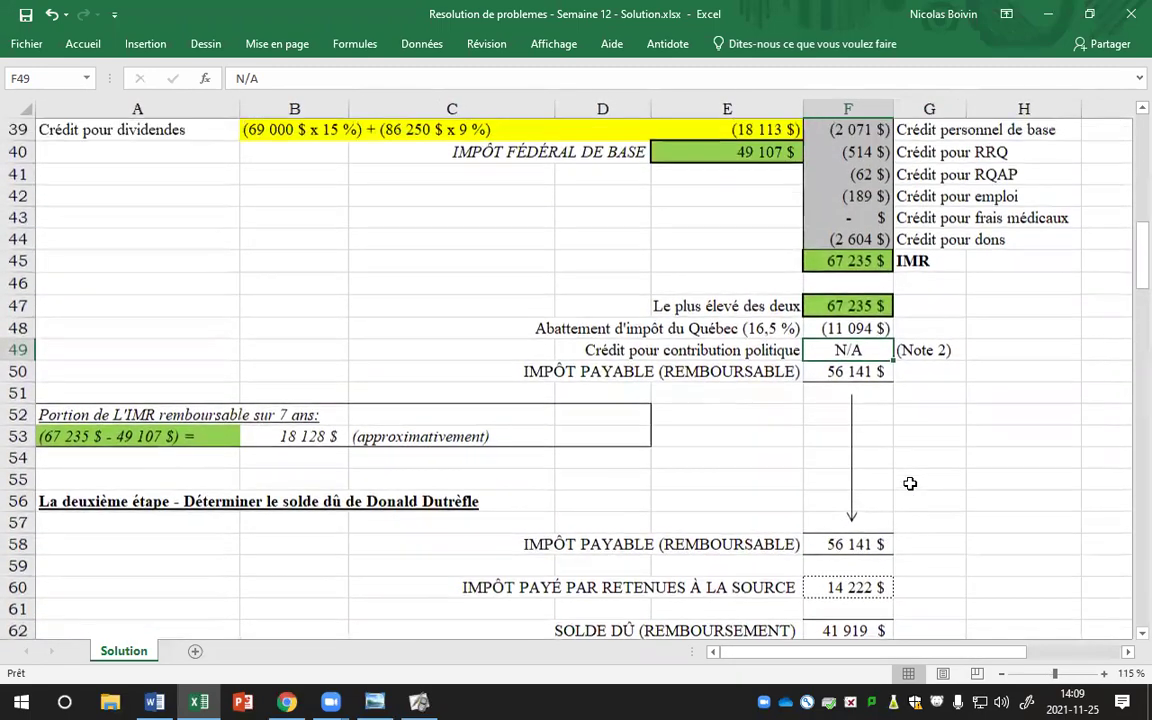
pyautogui.scroll(1, 908, 483)
pyautogui.scroll(-3, 910, 500)
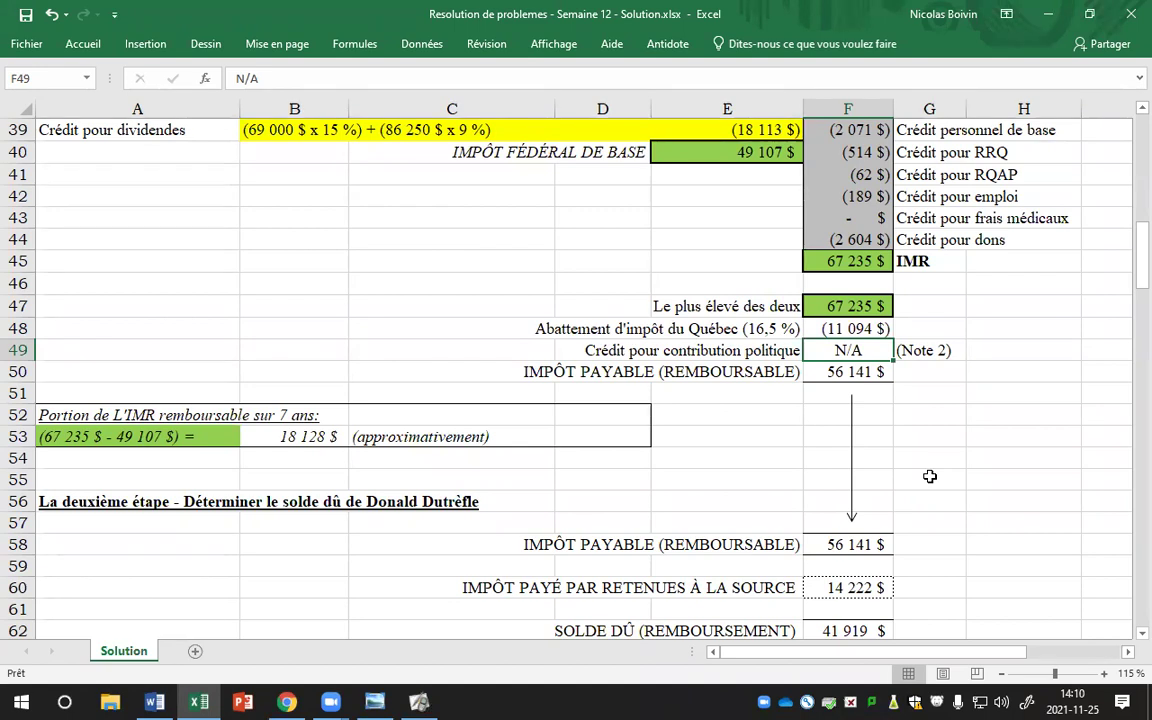
# Step: Switch to the Word problem statement and read question b of the mandate on the 20YY salary or dividend choice
pyautogui.hotkey('alt', 'Tab')
pyautogui.hotkey('alt', 'Tab')
pyautogui.hotkey('alt', 'Tab')
pyautogui.hotkey('alt', 'Tab')
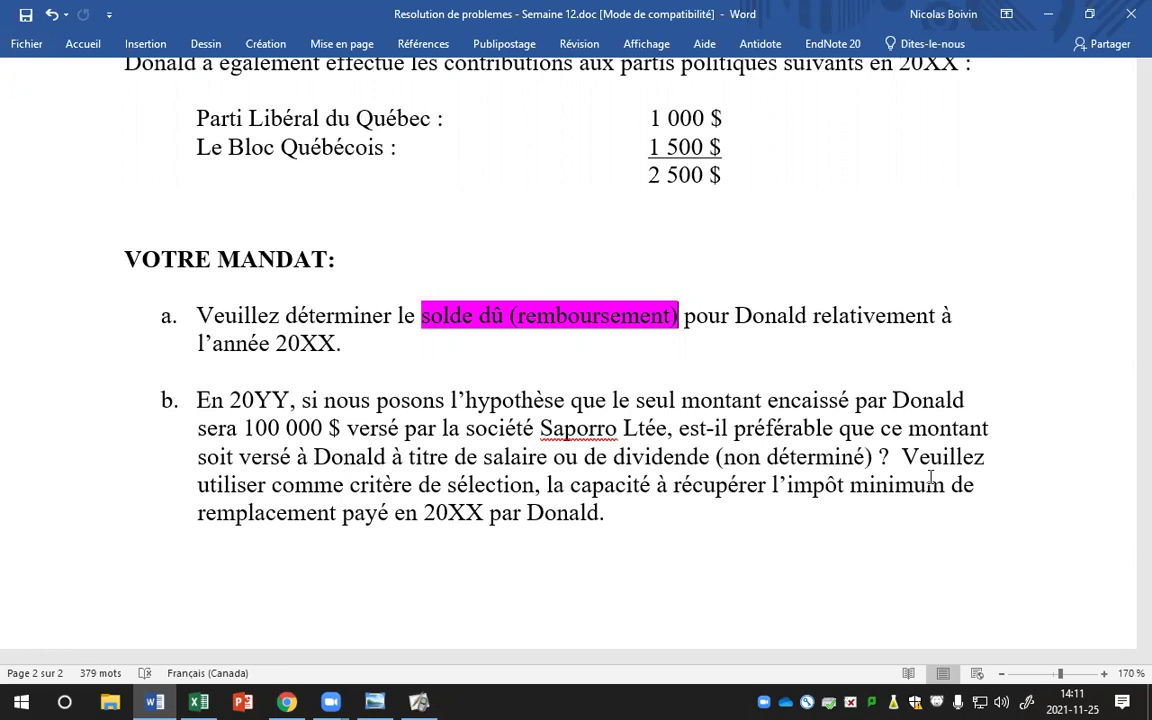
# Step: Switch to the ActivInspire course notes and find the annotated minimum tax example on page 59
pyautogui.hotkey('alt', 'Tab')
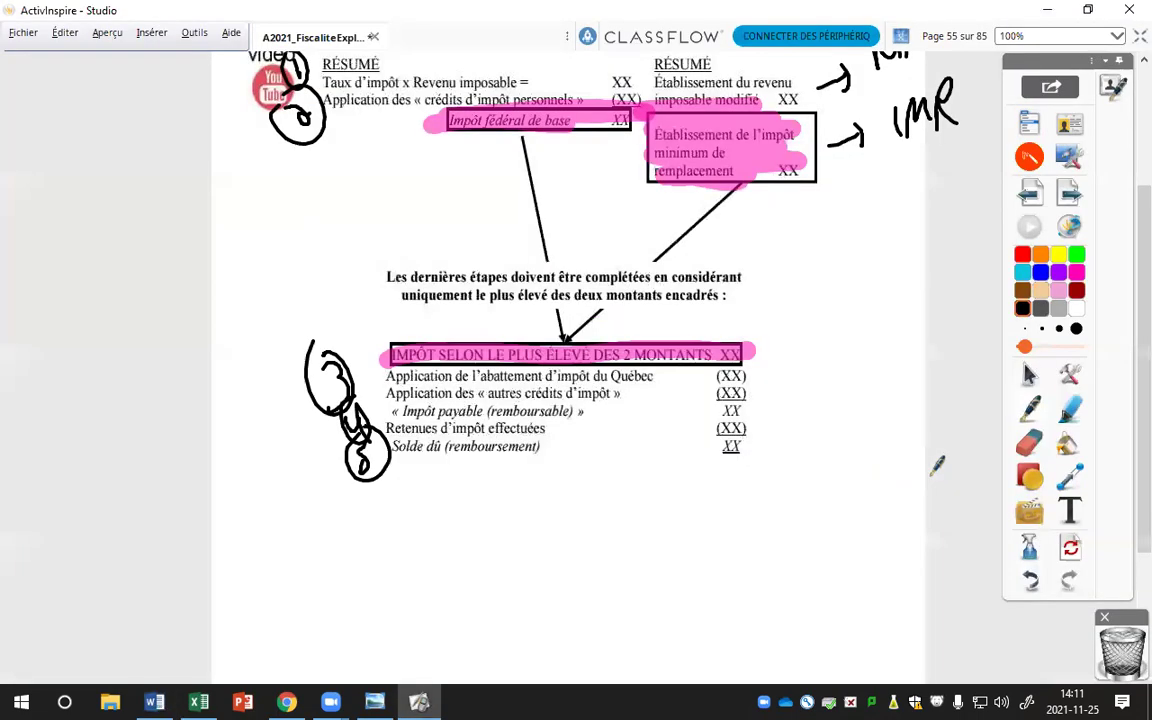
pyautogui.click(1030, 194)
pyautogui.click(1030, 194)
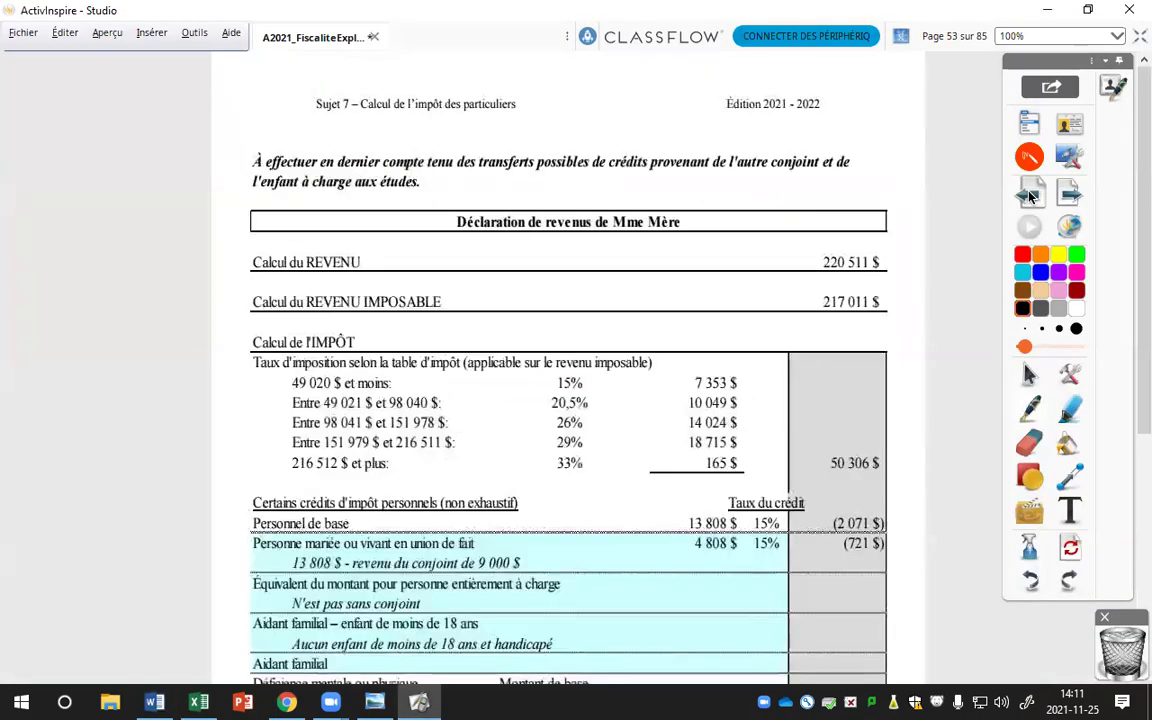
pyautogui.click(1070, 194)
pyautogui.click(1070, 194)
pyautogui.click(1070, 194)
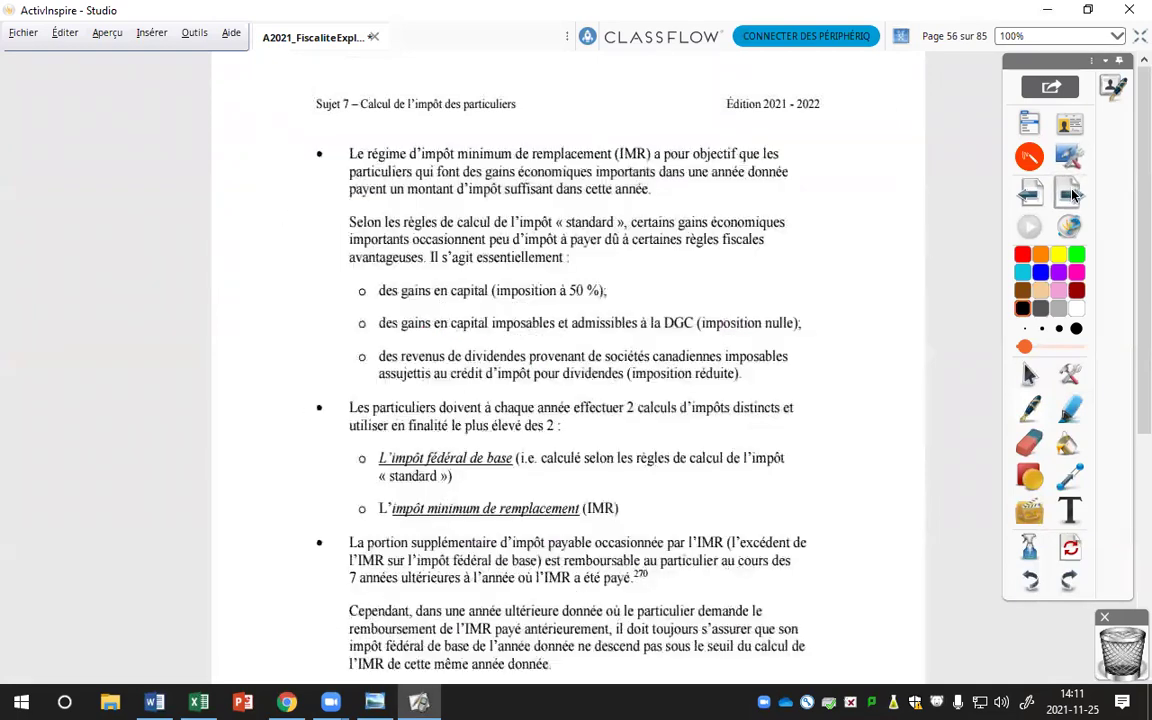
pyautogui.click(1070, 194)
pyautogui.click(1070, 194)
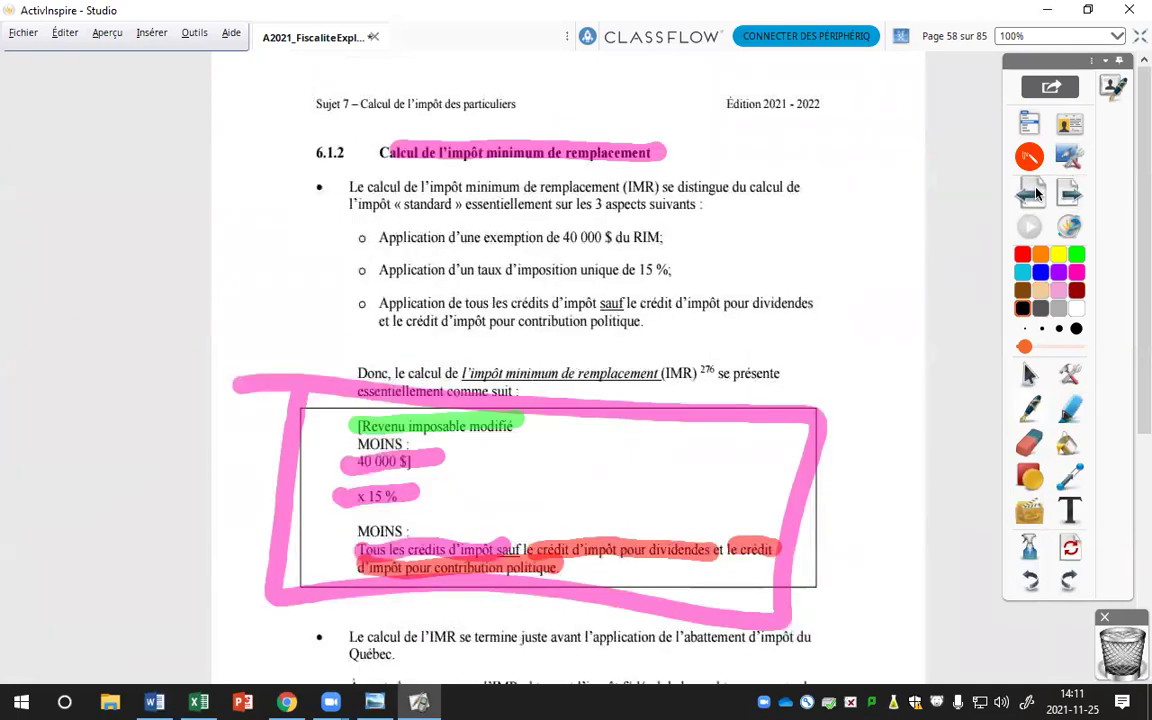
pyautogui.click(1030, 194)
pyautogui.click(1070, 194)
pyautogui.click(1070, 194)
pyautogui.click(1070, 194)
pyautogui.click(1070, 194)
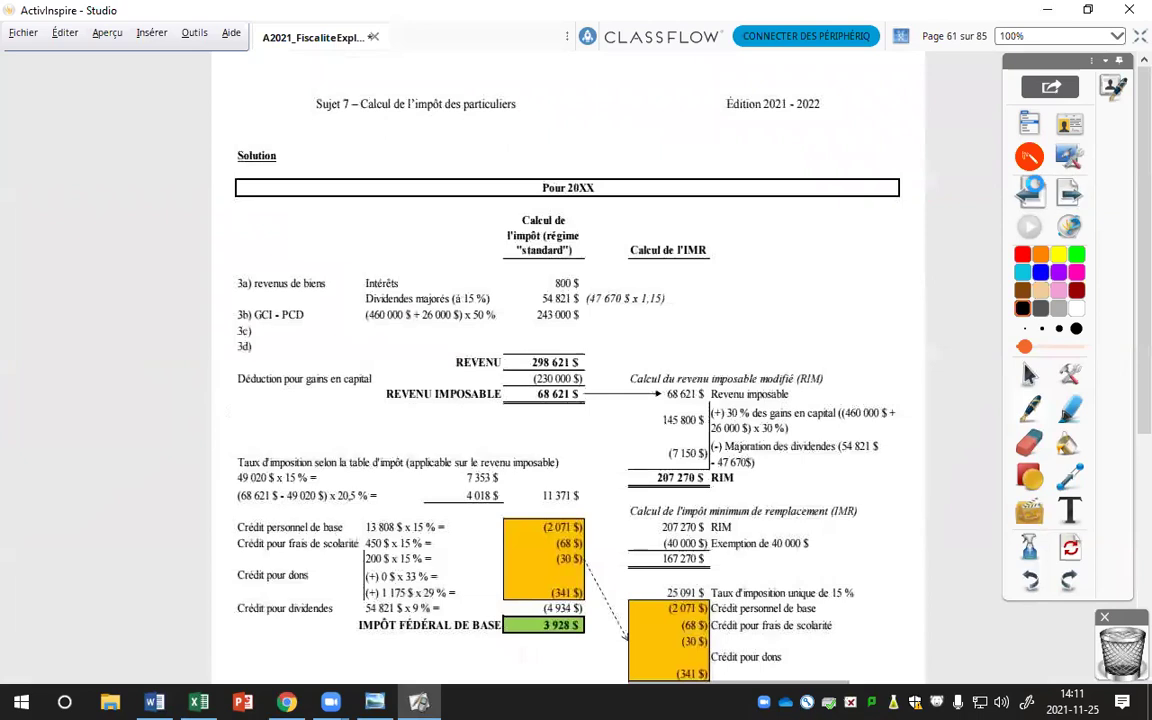
pyautogui.click(1030, 194)
pyautogui.click(1030, 194)
pyautogui.scroll(-1, 1140, 236)
pyautogui.scroll(1, 1122, 240)
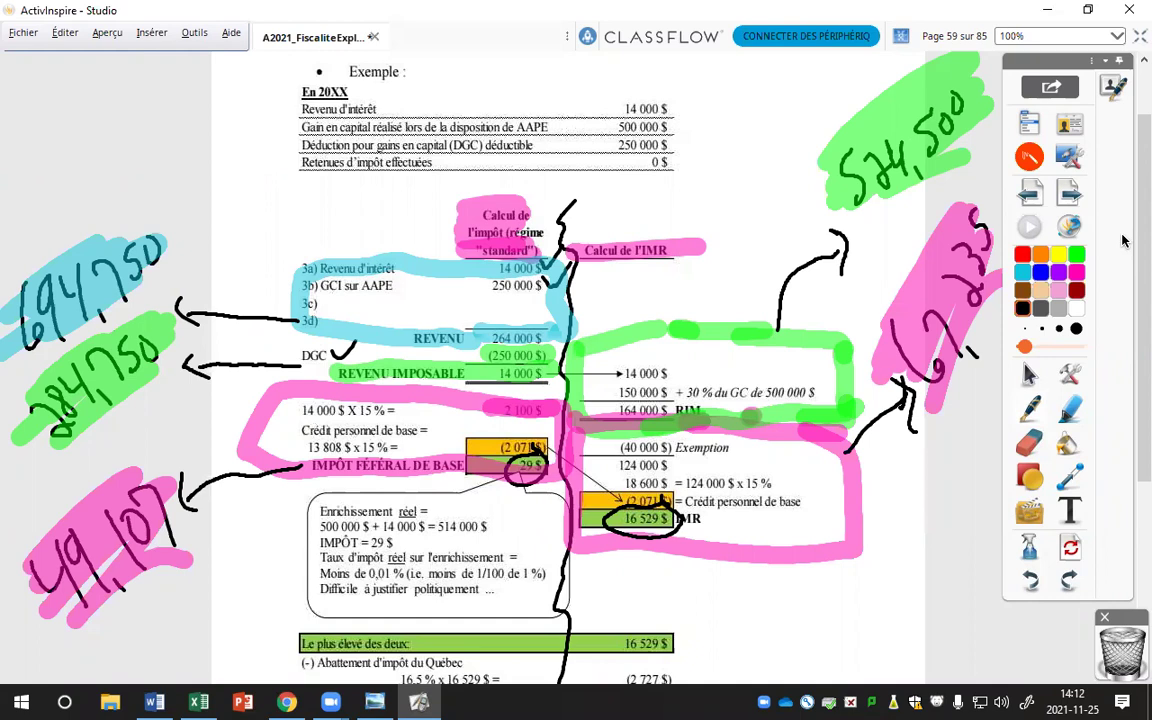
# Step: Reread question b in Word, and switch to the Excel solution to examine section b.1 on the 100 000 $ dividend
pyautogui.hotkey('alt', 'Tab')
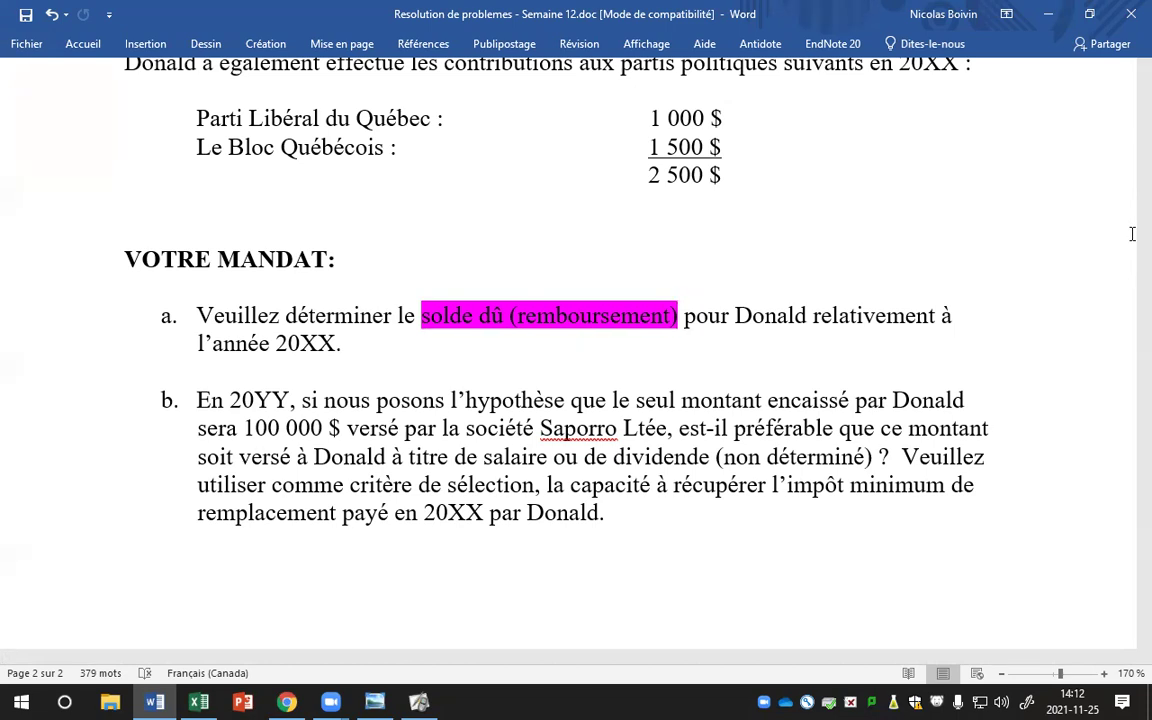
pyautogui.press('alt')
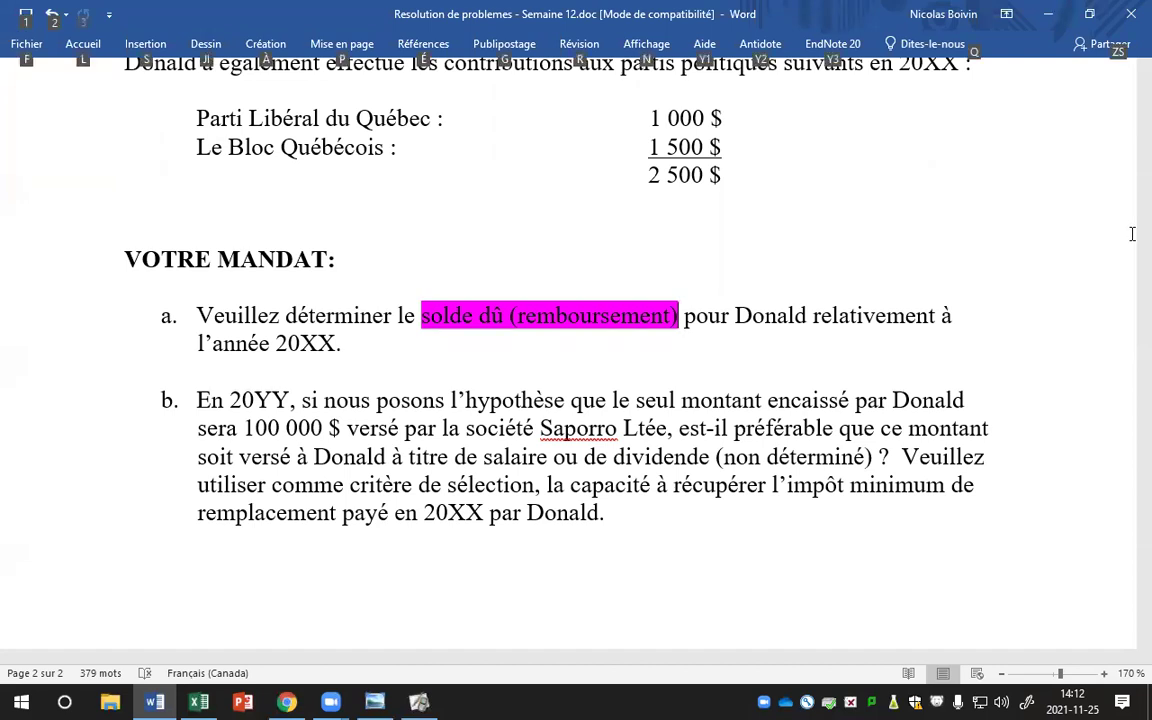
pyautogui.hotkey('alt', 'Tab')
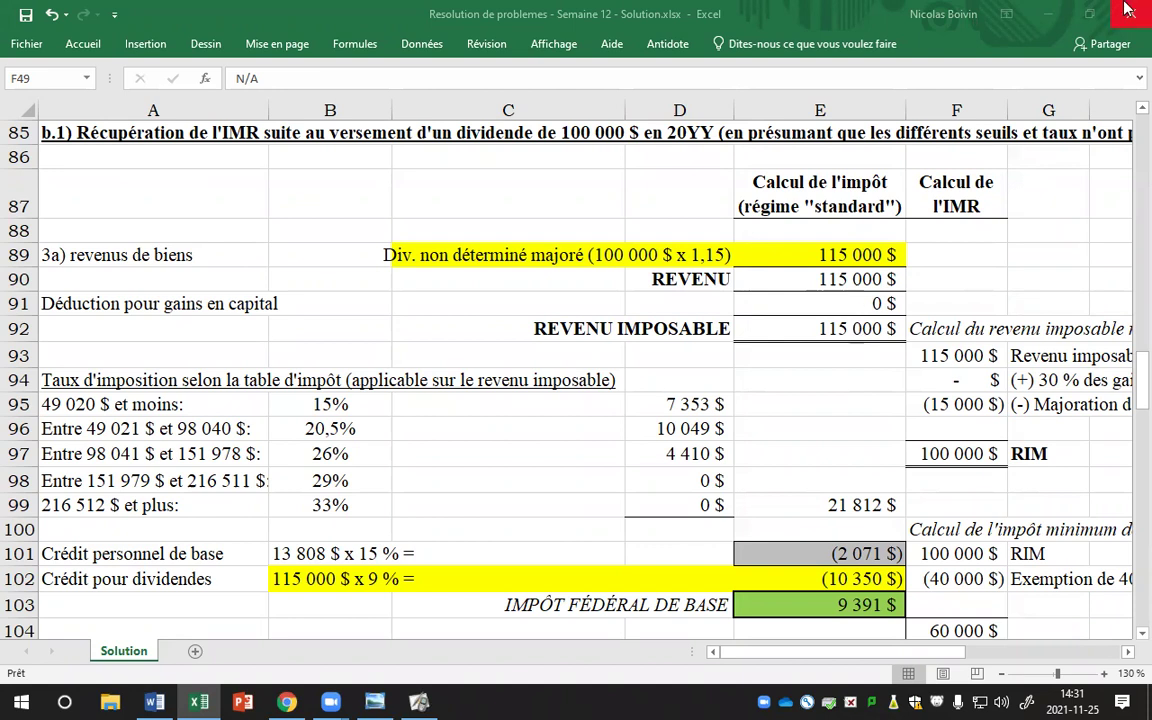
pyautogui.scroll(-1, 1018, 188)
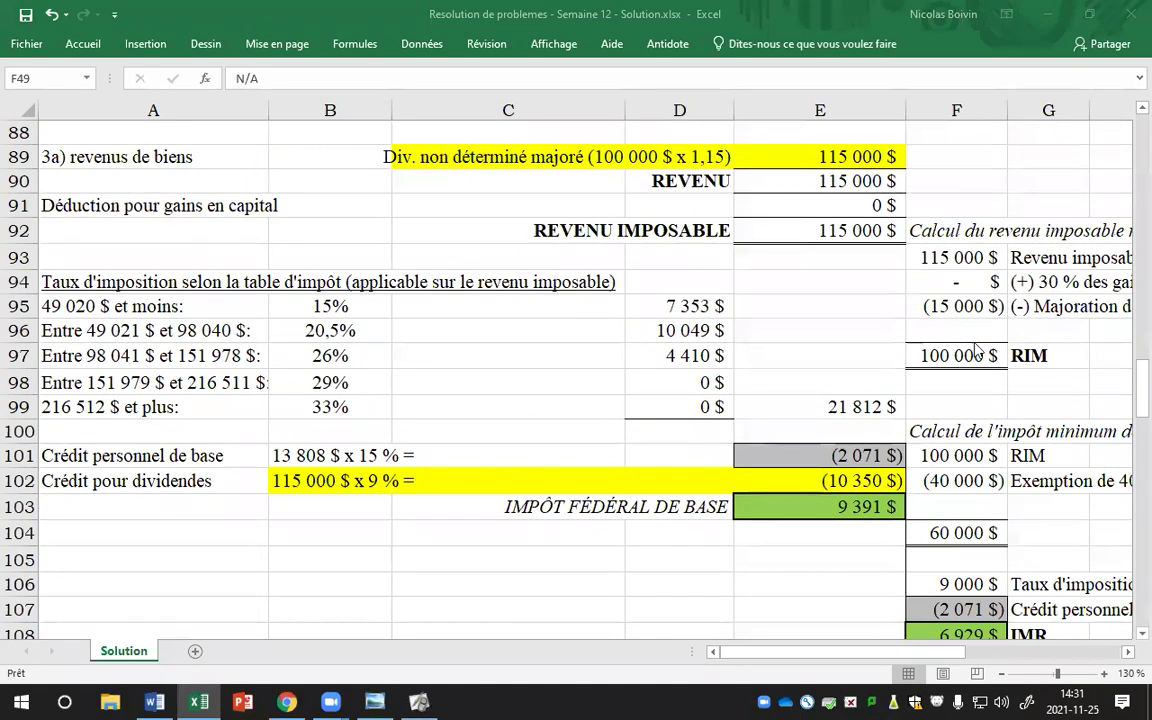
pyautogui.scroll(-1, 975, 347)
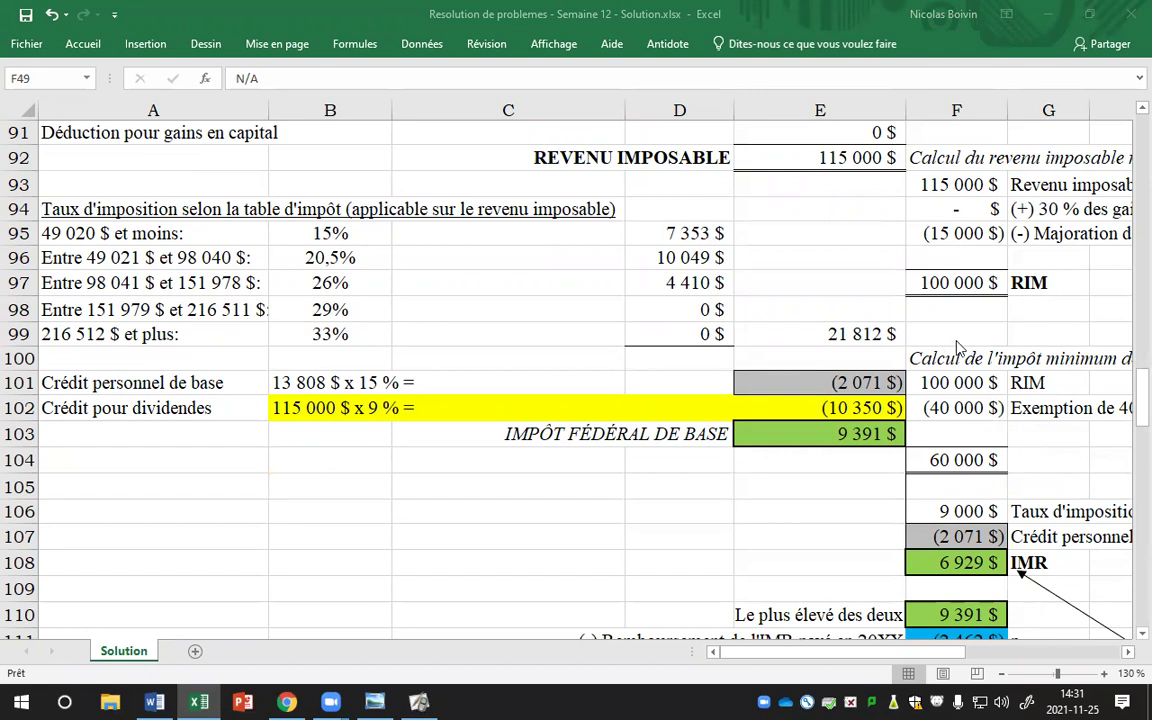
pyautogui.scroll(2, 950, 340)
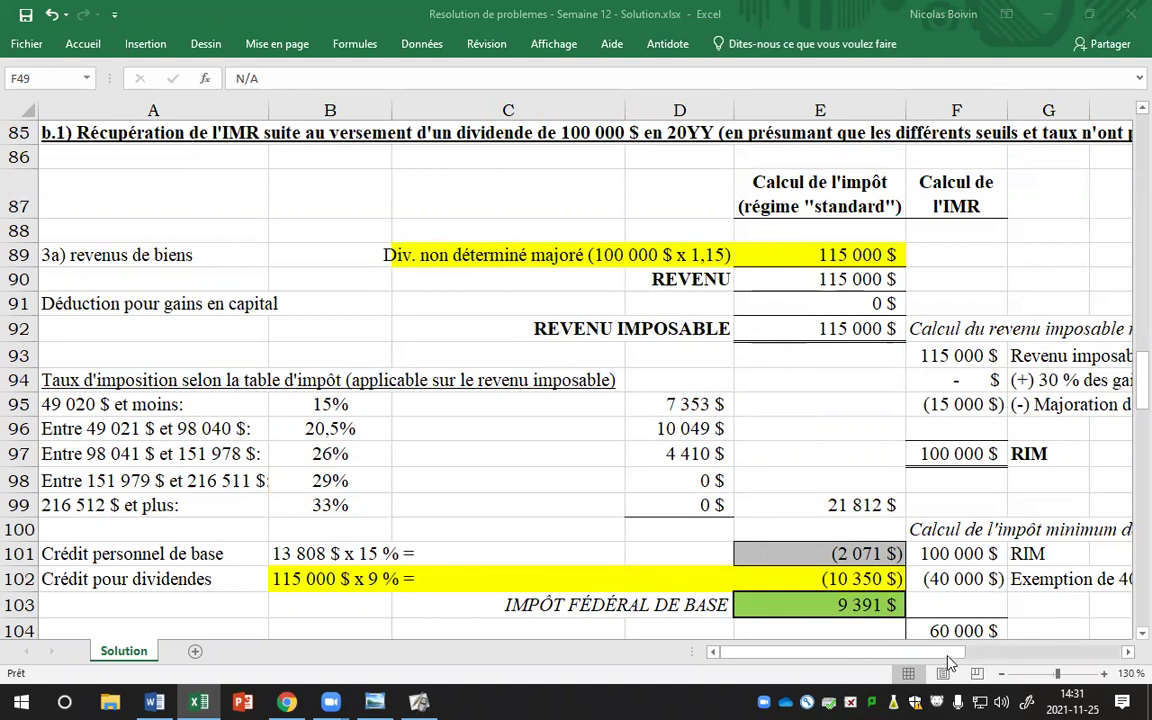
# Step: Fill the "Calcul du revenu imposable modifié (RIM)" heading in row 92 with light green from column F to I
pyautogui.click(1128, 651)
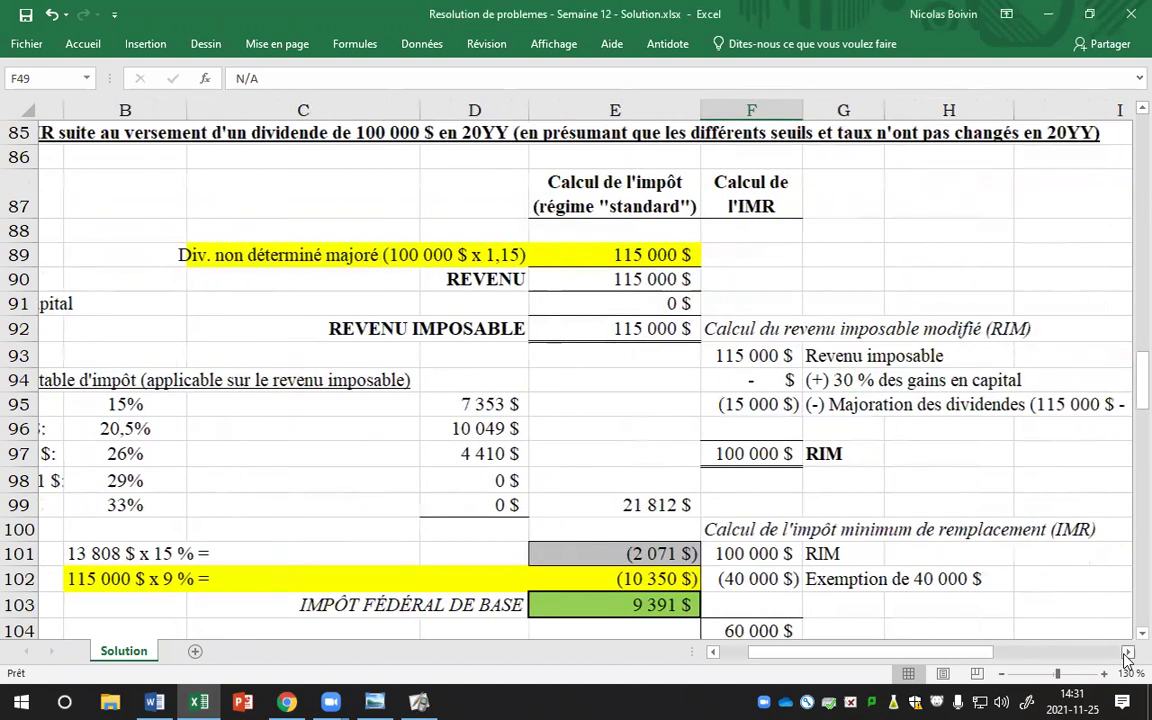
pyautogui.scroll(-1, 1098, 505)
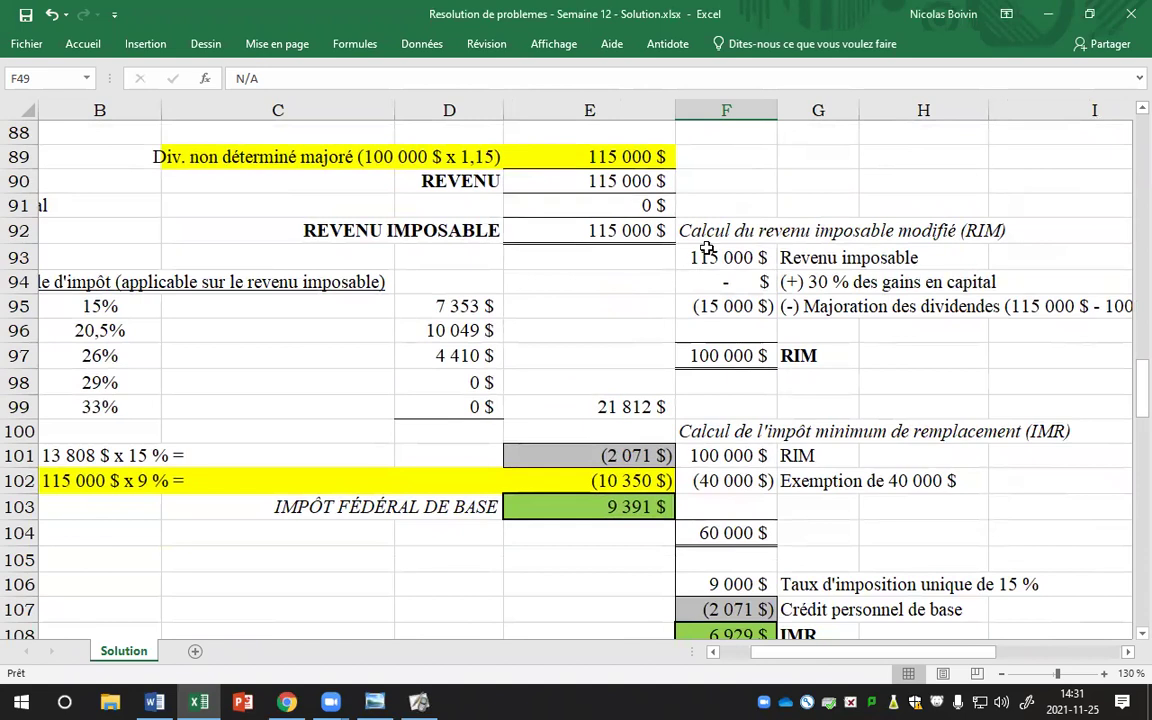
pyautogui.click(768, 221)
pyautogui.moveTo(768, 221); pyautogui.dragTo(998, 231)
pyautogui.rightClick(893, 207)
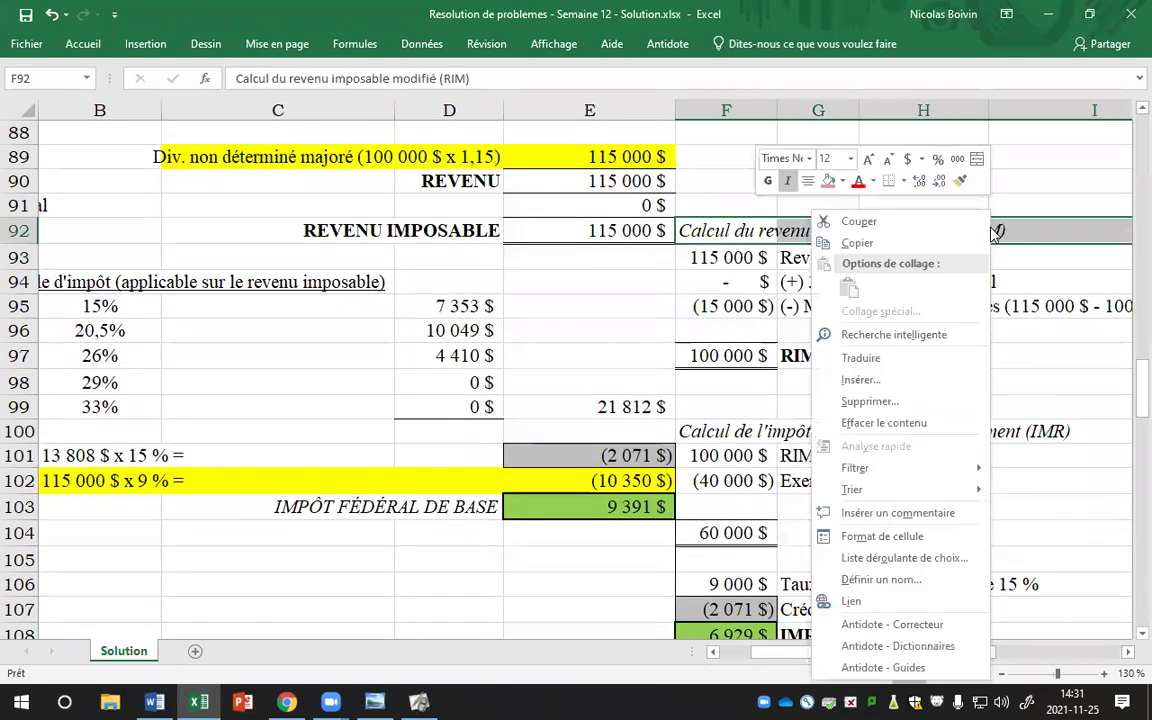
pyautogui.click(843, 181)
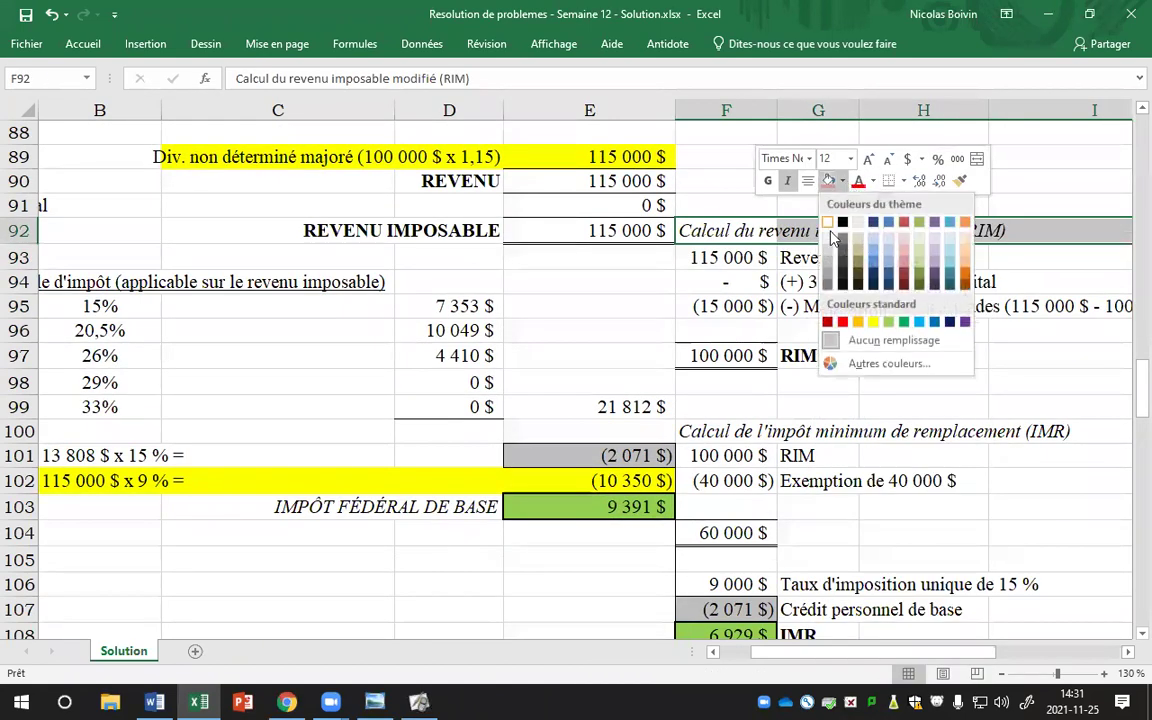
pyautogui.click(888, 321)
# Step: Fill the "Calcul de l'impôt minimum de remplacement (IMR)" heading in row 100 with light red from column F to I
pyautogui.moveTo(685, 431); pyautogui.dragTo(992, 431)
pyautogui.rightClick(868, 431)
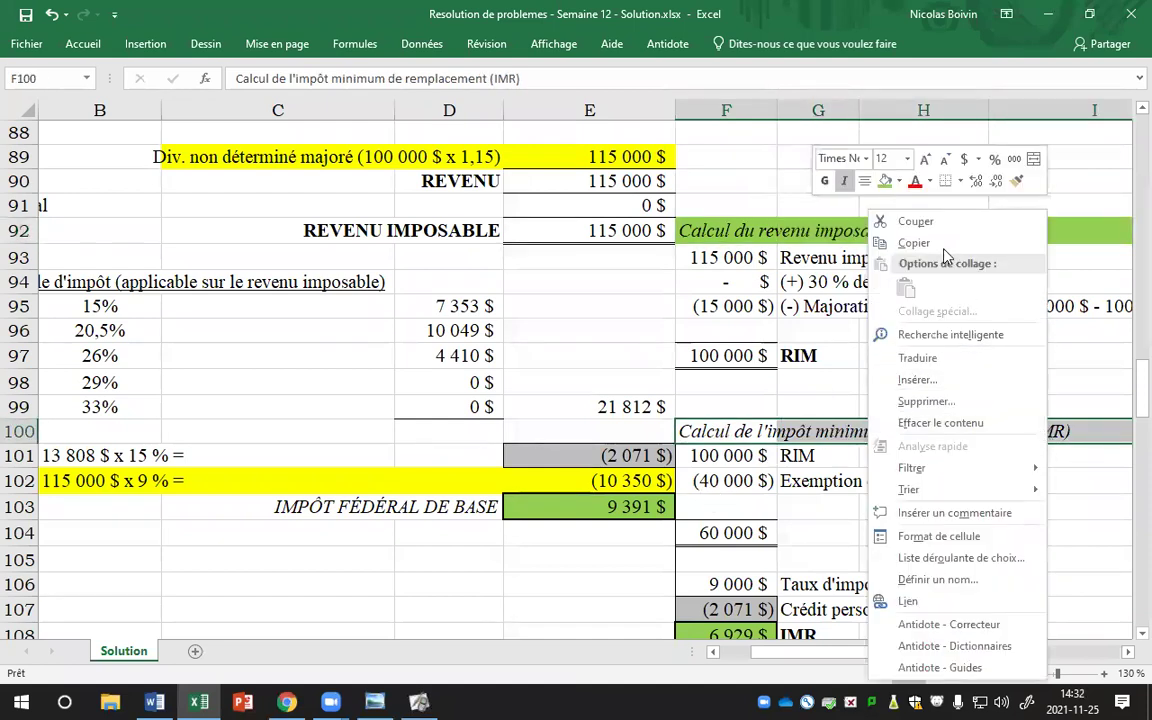
pyautogui.click(898, 181)
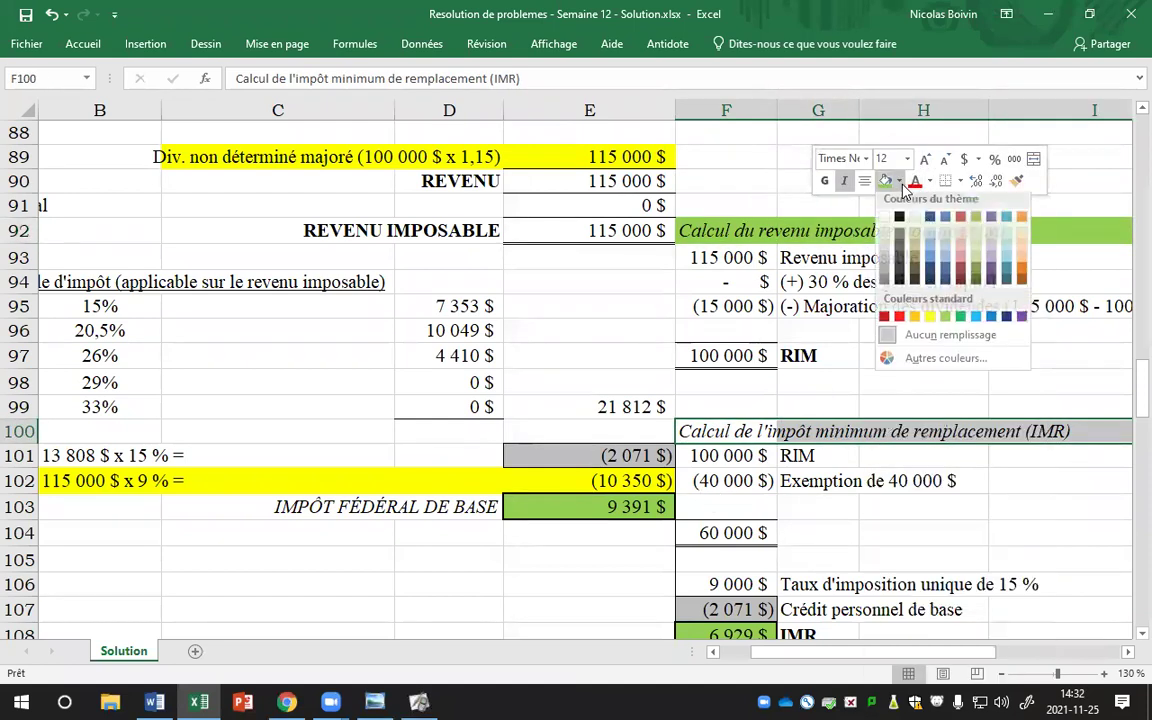
pyautogui.click(960, 265)
pyautogui.click(960, 356)
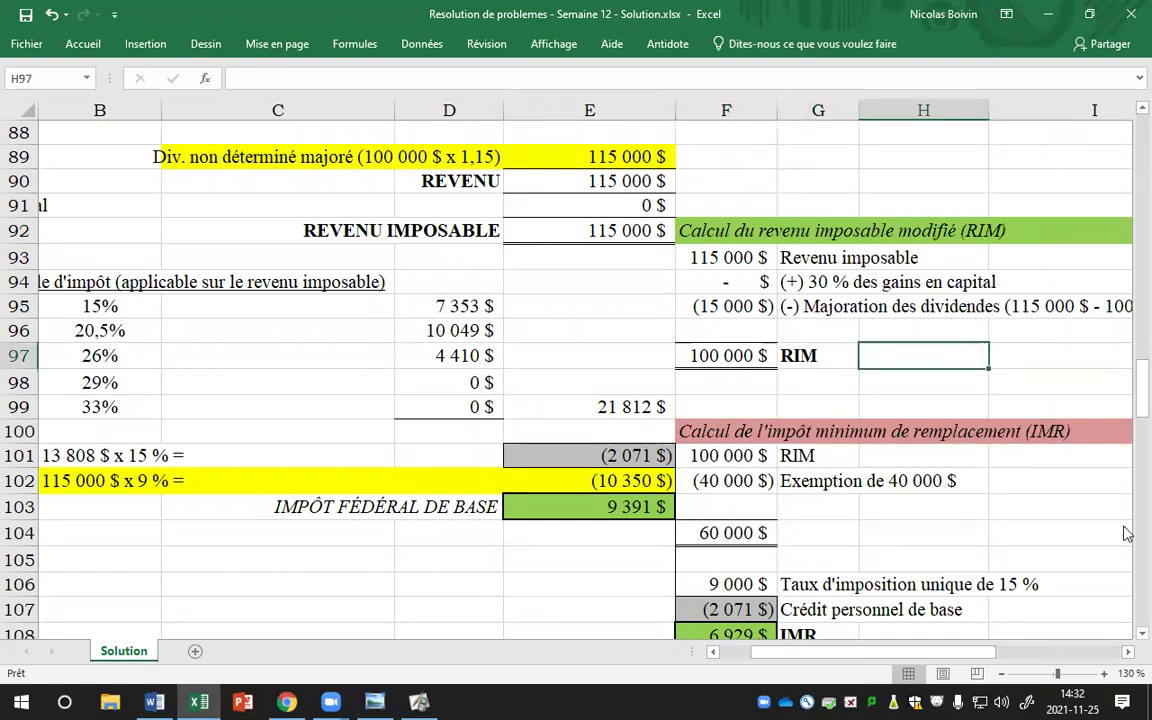
# Step: Review the RIM and IMR calculations, and clear the amount for the refund of IMR paid in 20XX in cell F111
pyautogui.moveTo(988, 655); pyautogui.dragTo(1002, 664)
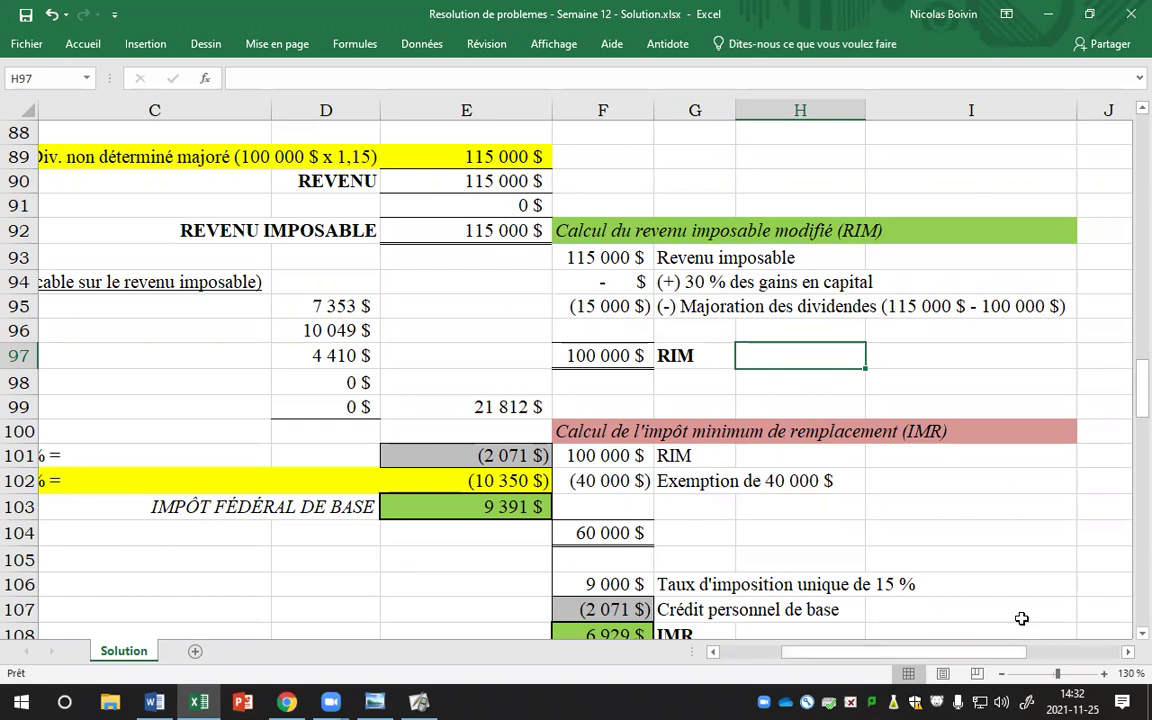
pyautogui.scroll(-2, 1067, 485)
pyautogui.scroll(1, 1062, 478)
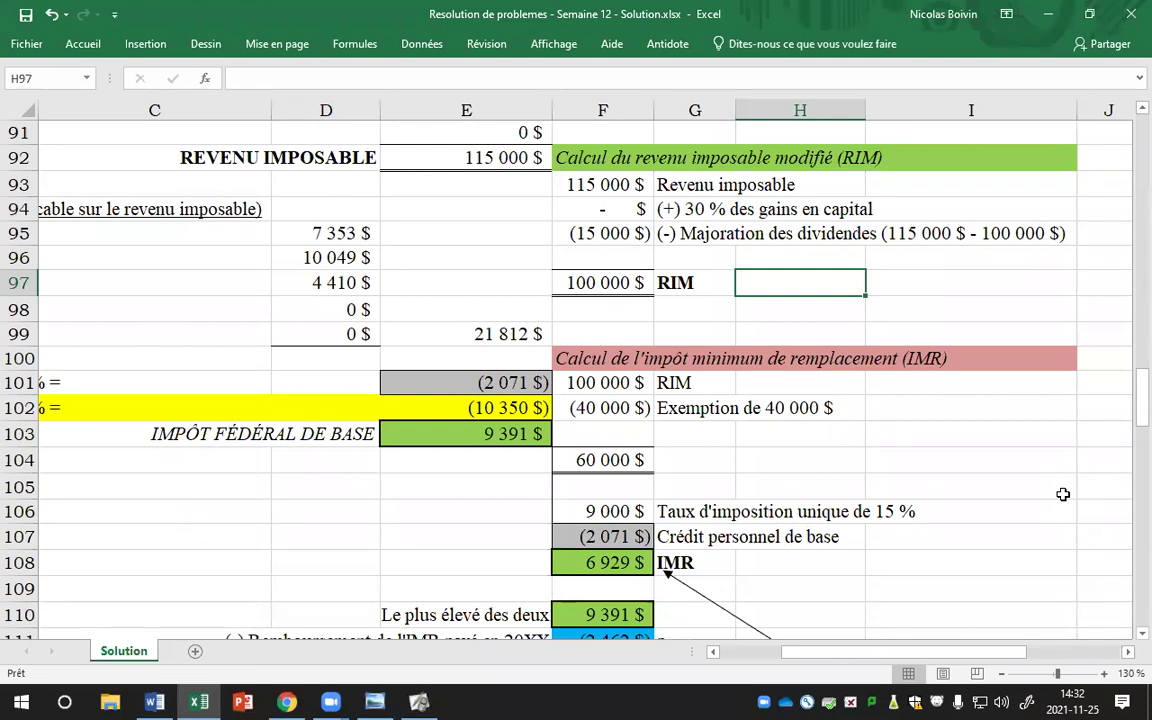
pyautogui.scroll(-1, 1061, 429)
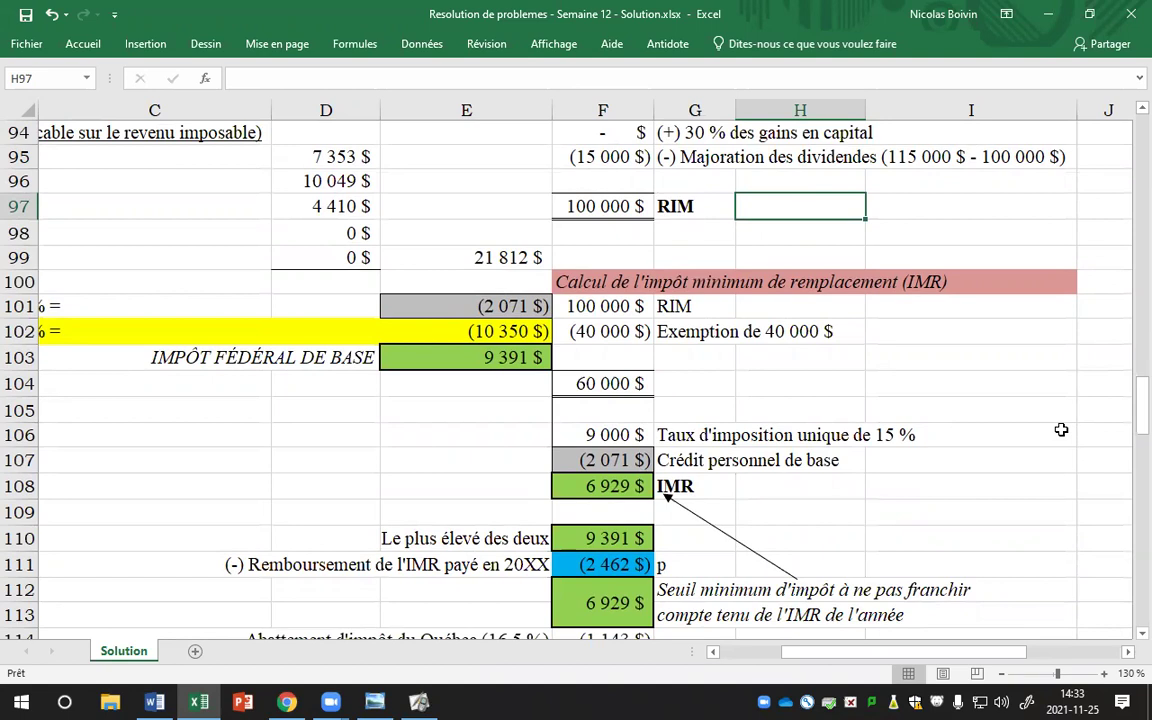
pyautogui.scroll(-1, 1057, 450)
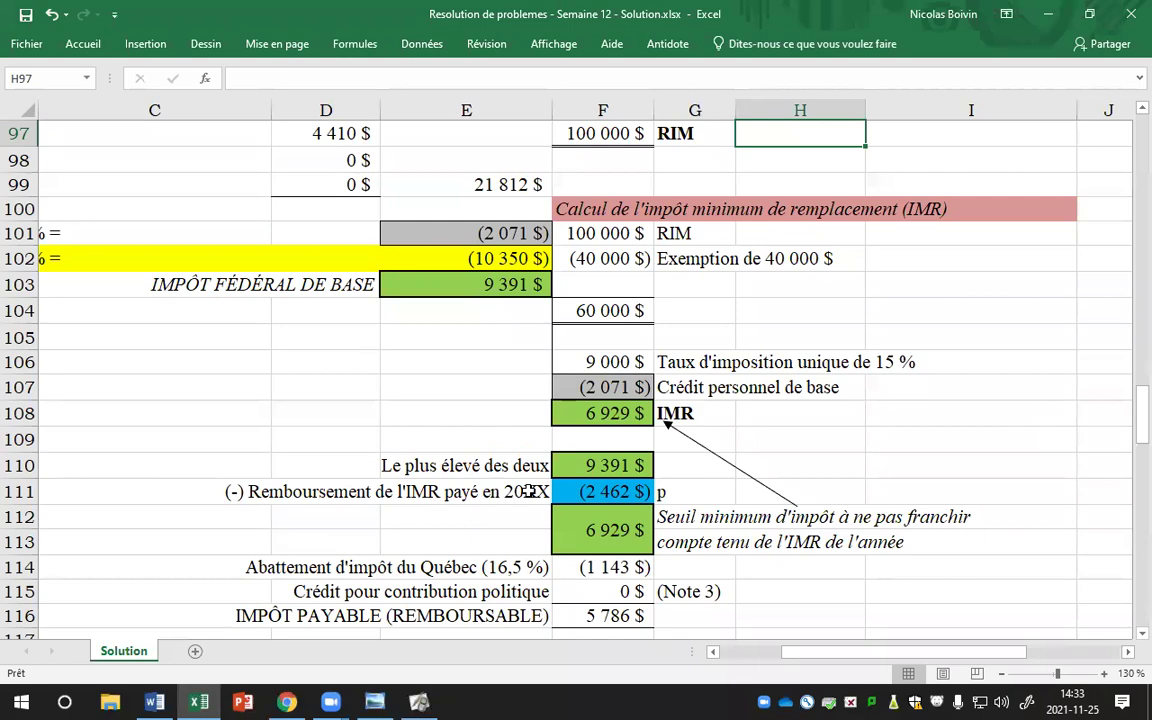
pyautogui.click(601, 495)
pyautogui.press('Delete')
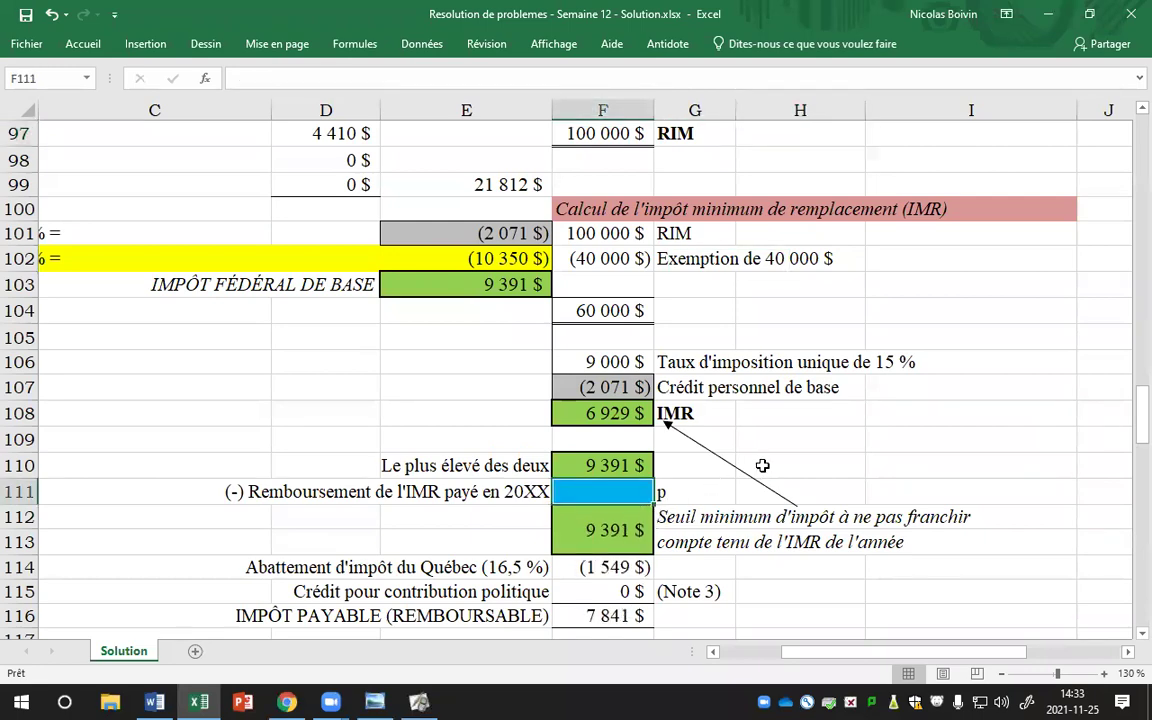
# Step: Examine the base federal tax and IMR amounts around the emptied refund cell, and select cell G111 beside it
pyautogui.scroll(1, 780, 460)
pyautogui.scroll(1, 780, 460)
pyautogui.hscroll(-3, 840, 520)
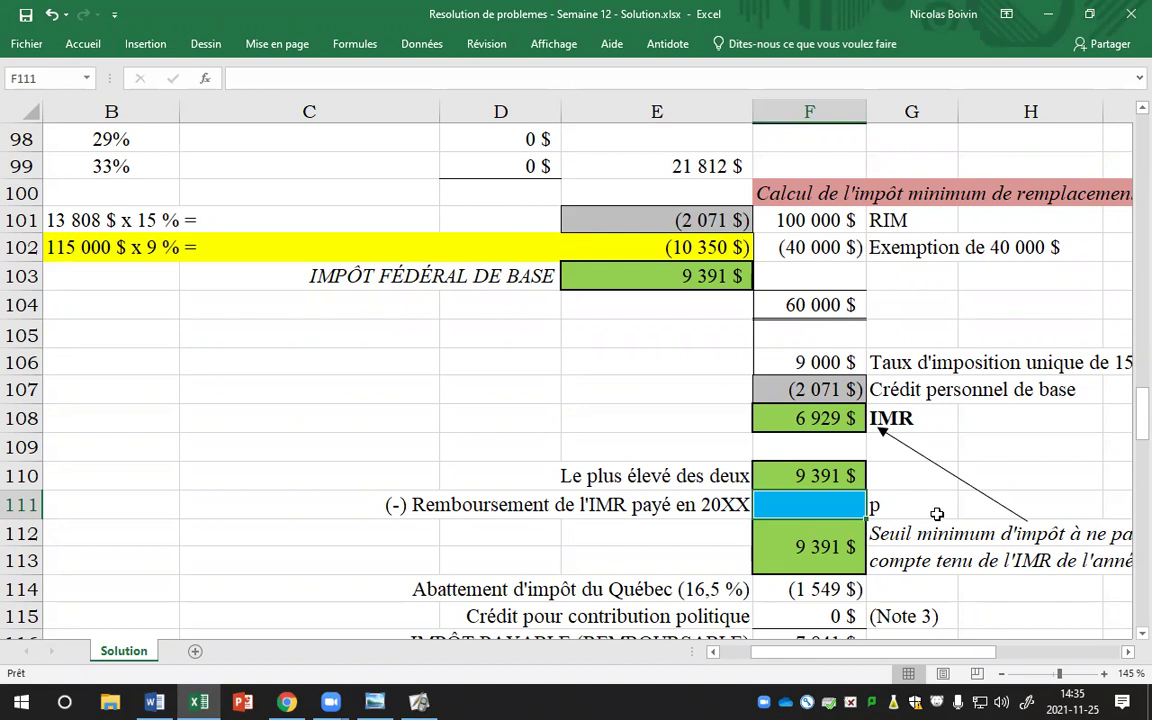
pyautogui.scroll(-1, 880, 455)
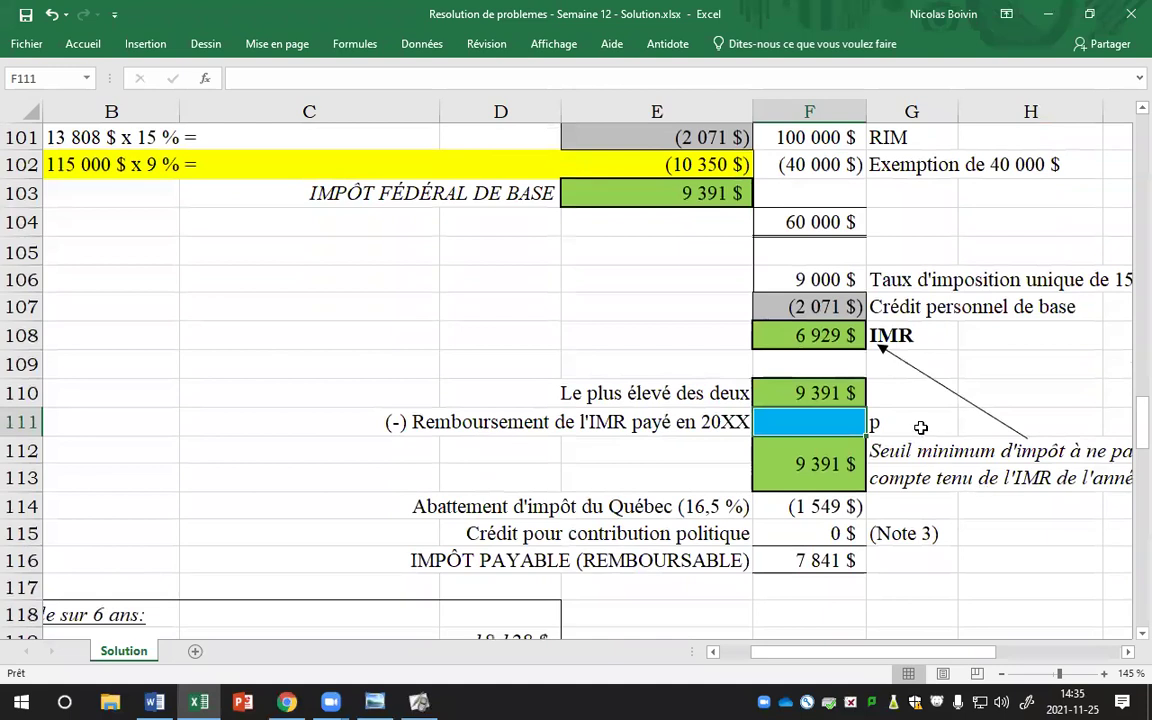
pyautogui.click(904, 425)
pyautogui.scroll(1, 890, 365)
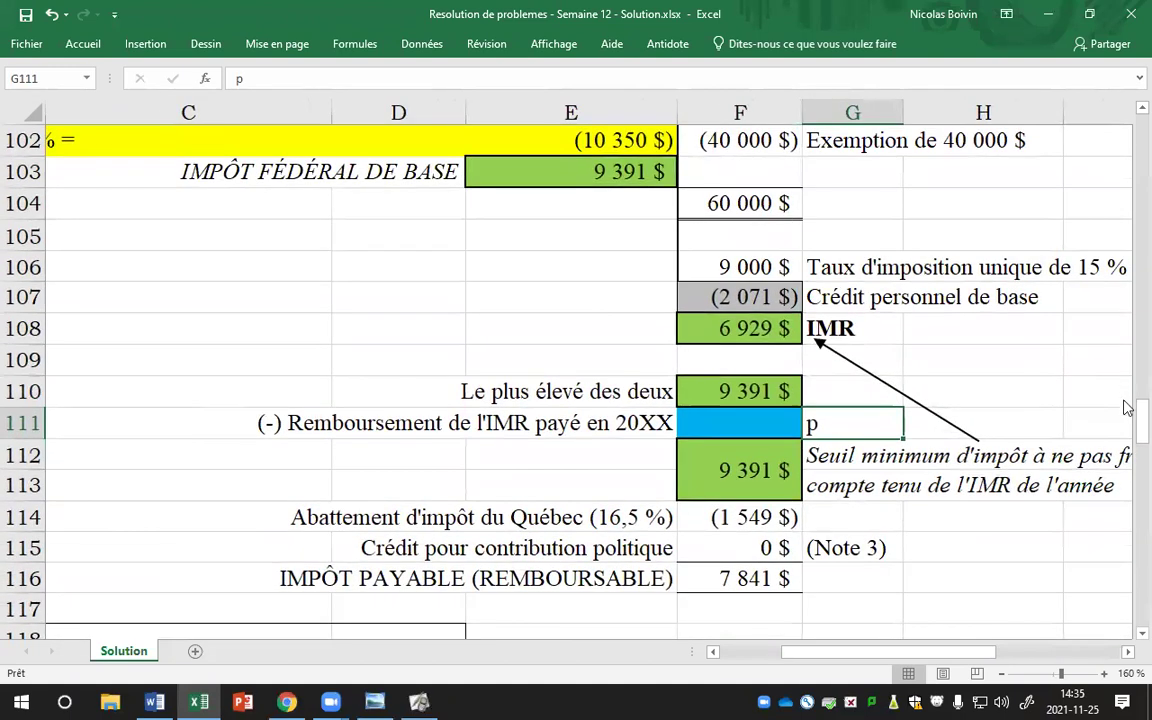
pyautogui.scroll(1, 1127, 116)
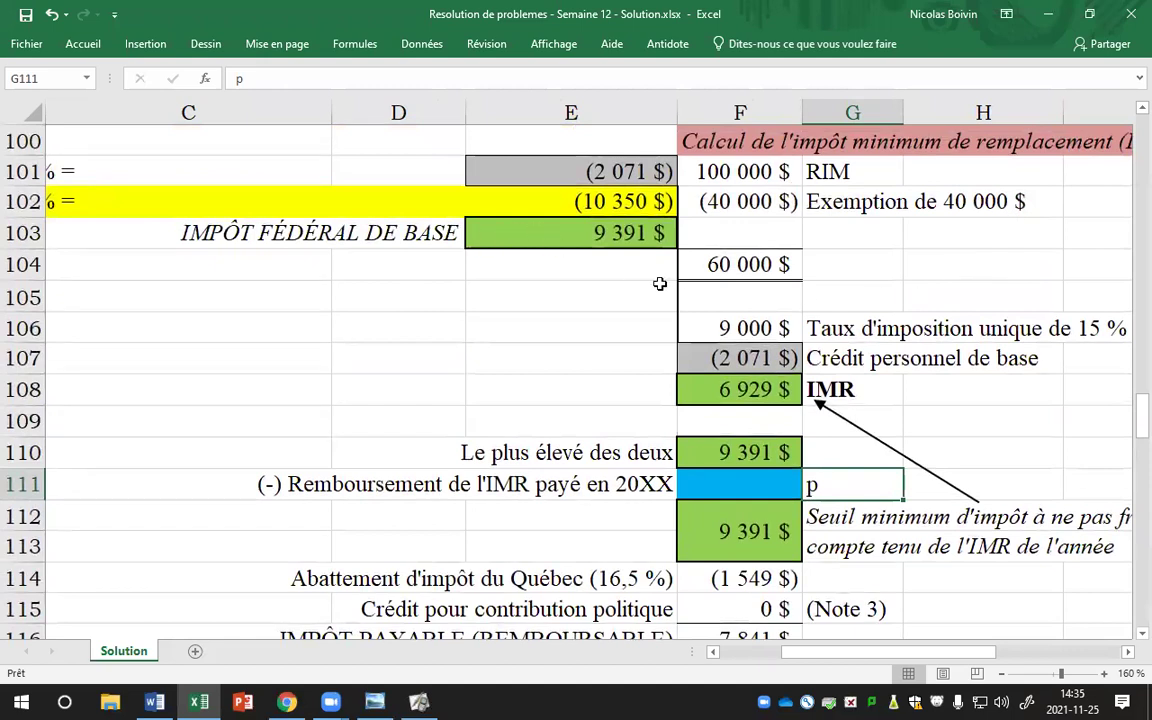
# Step: Try an IMR refund of -18128 in cell F111, and undo the entry
pyautogui.scroll(-1, 796, 370)
pyautogui.click(769, 358)
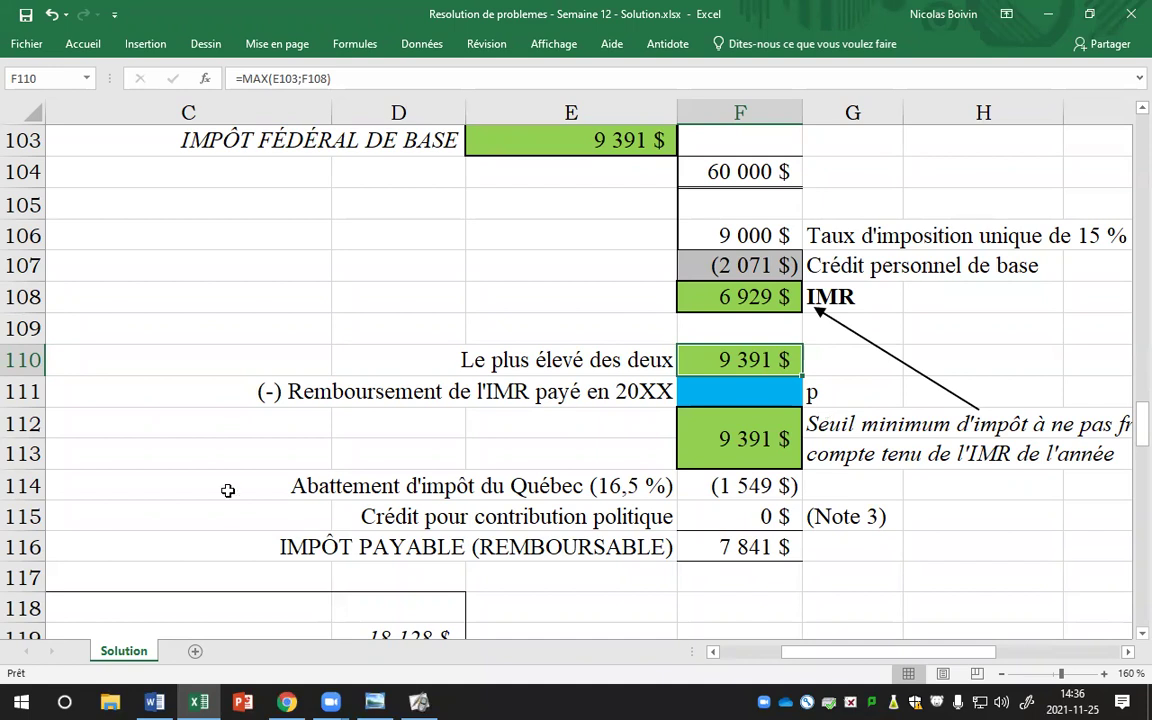
pyautogui.click(778, 391)
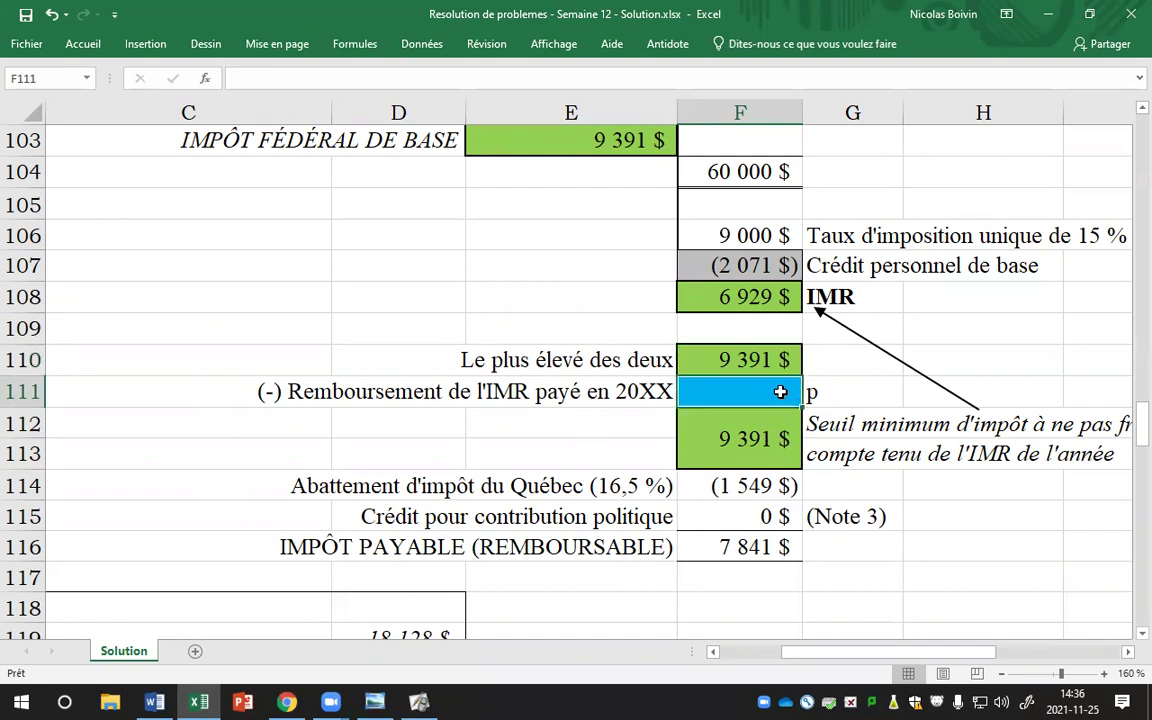
pyautogui.write('-18')
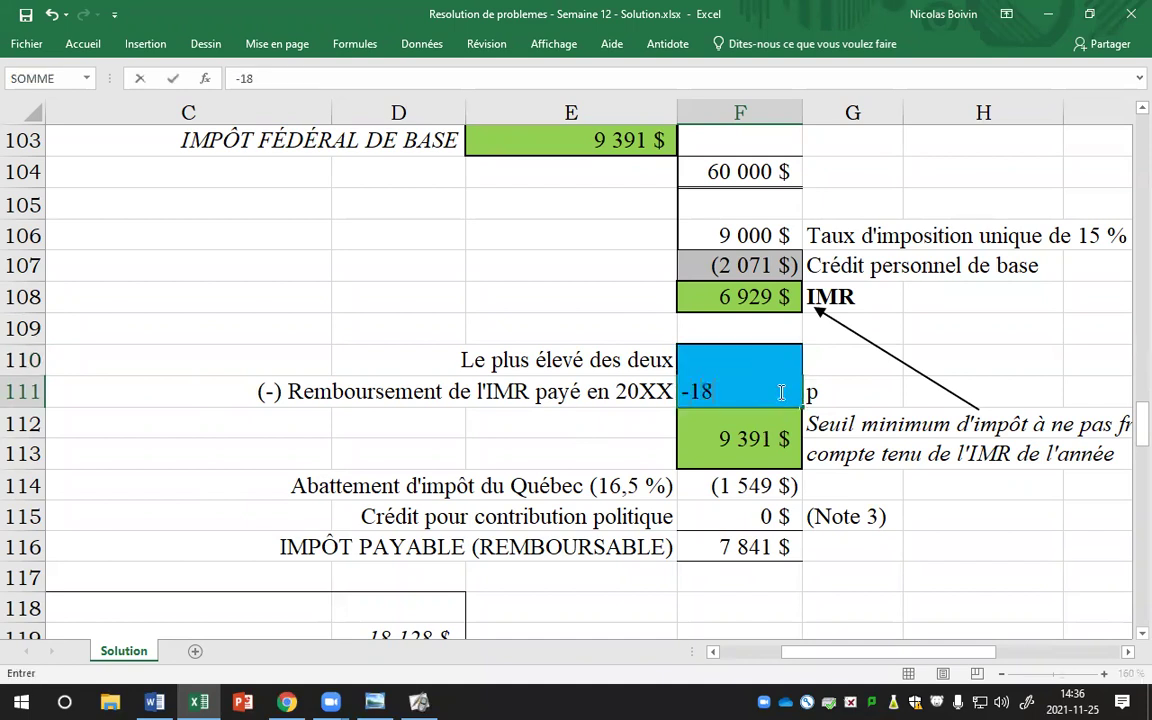
pyautogui.write('128')
pyautogui.press('Return')
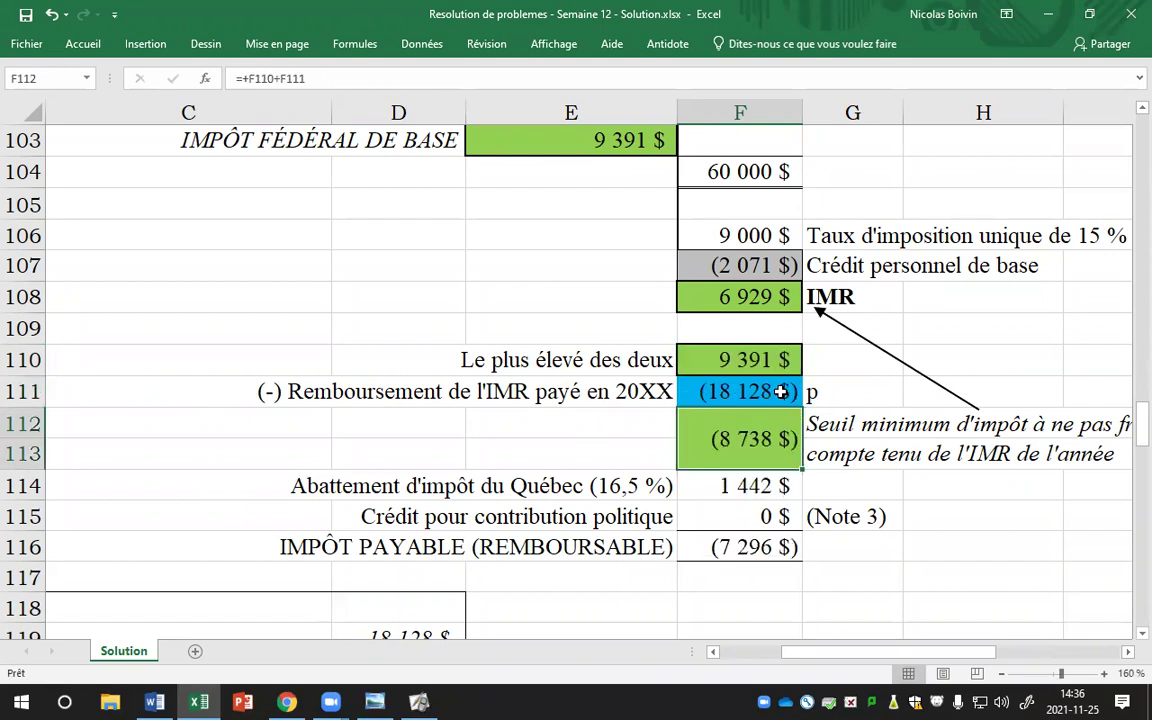
pyautogui.hotkey('ctrl', 'z')
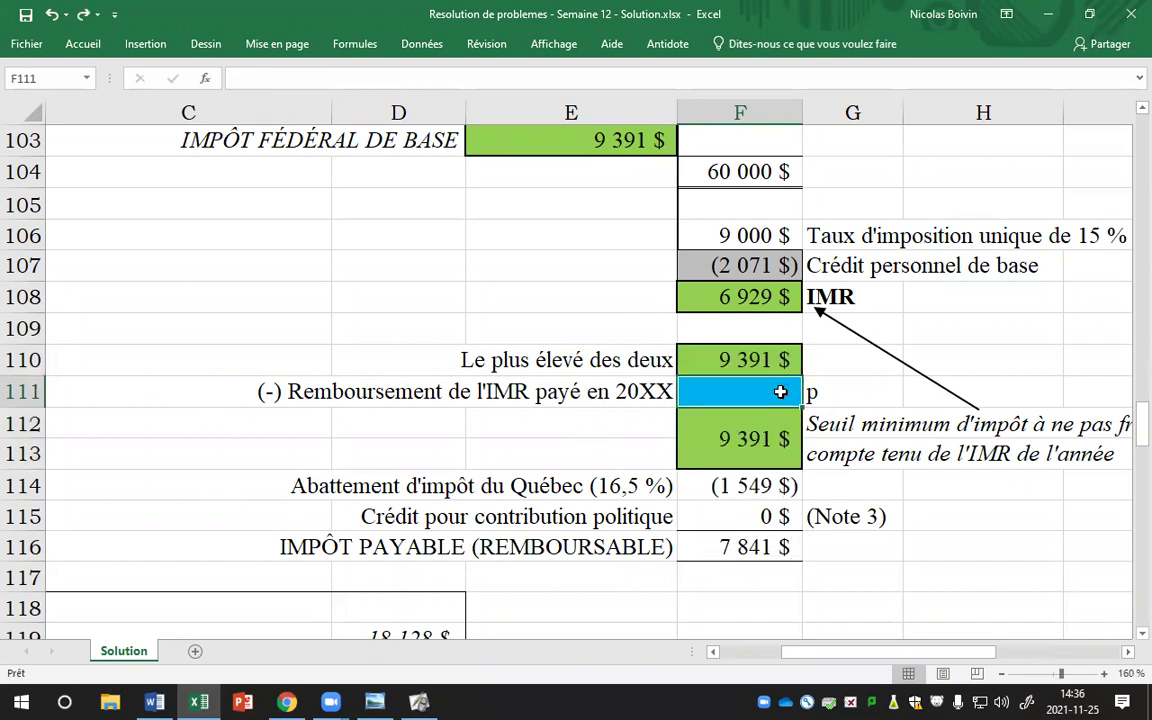
# Step: Try an IMR refund of -9391 in cell F111, and clear the cell again
pyautogui.write('-93')
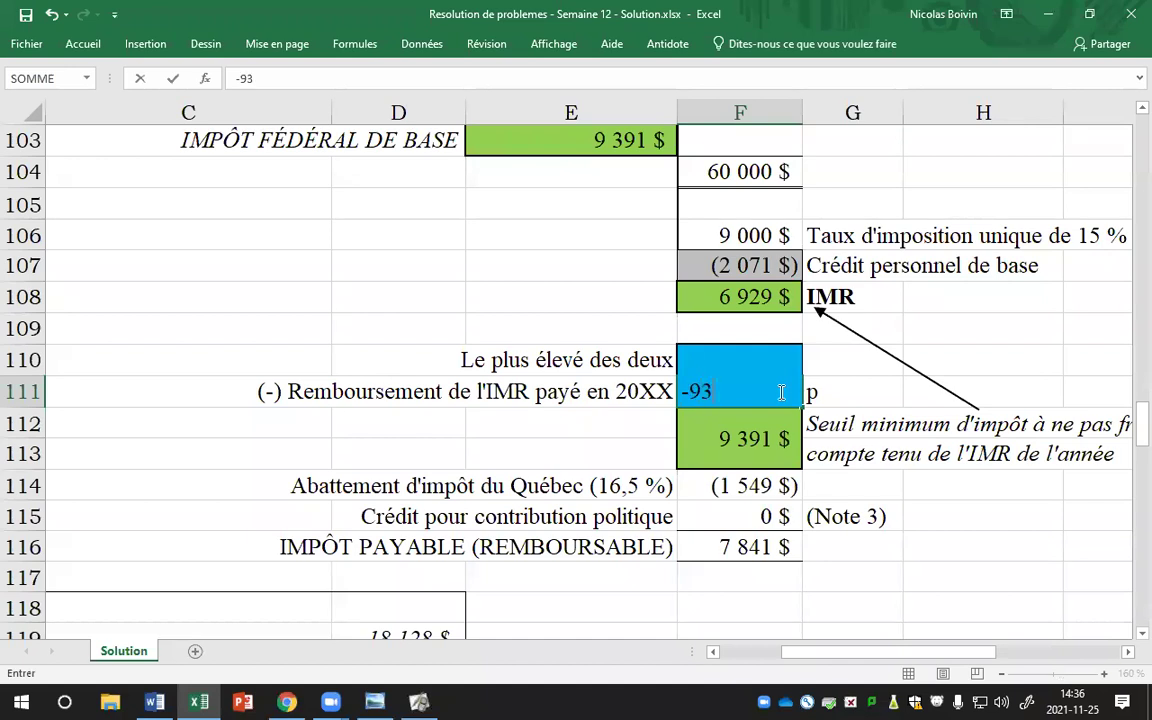
pyautogui.write('91')
pyautogui.press('Return')
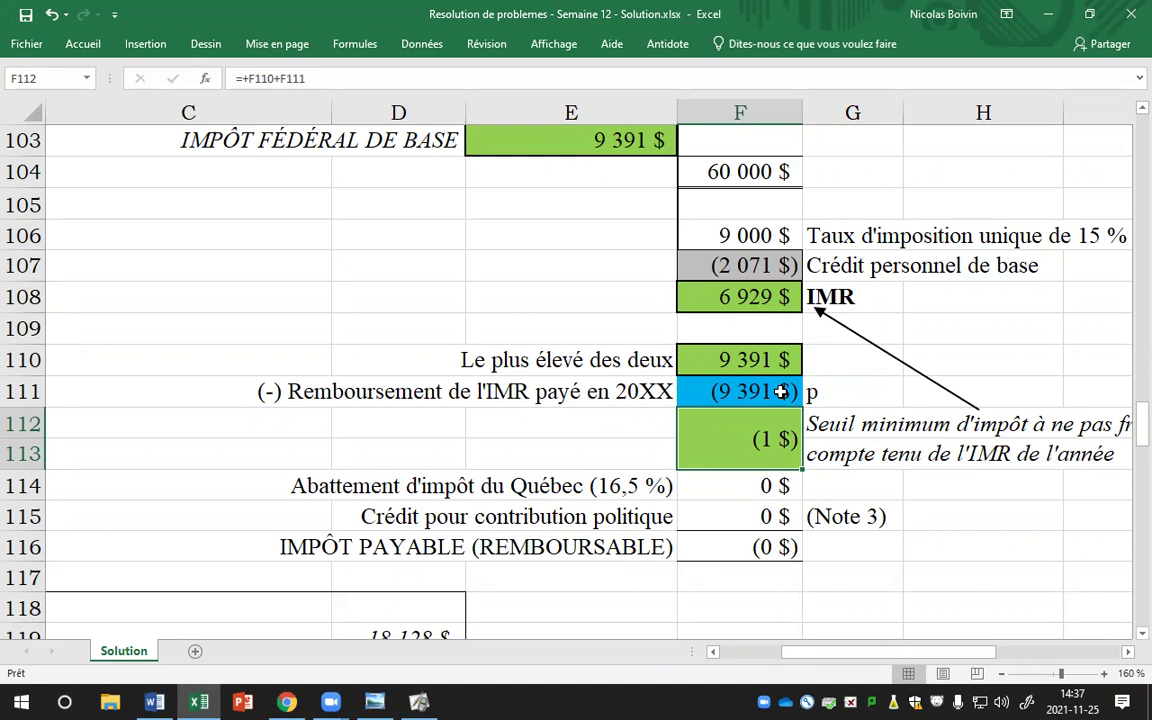
pyautogui.click(780, 391)
pyautogui.press('Delete')
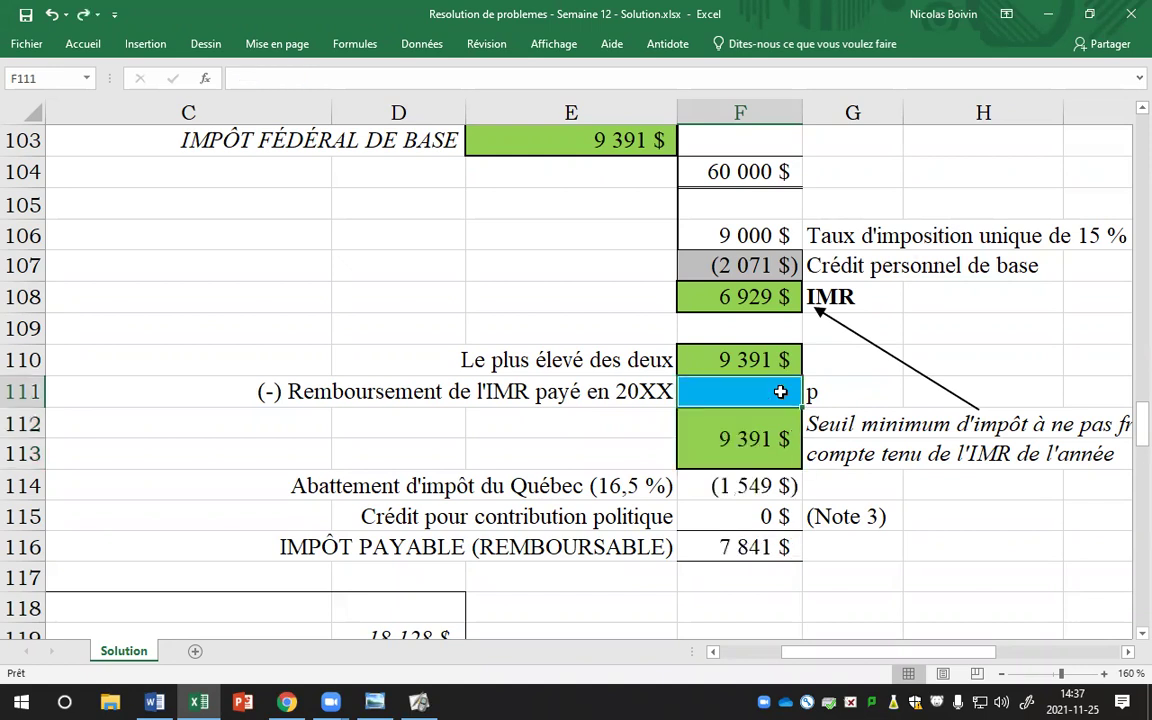
# Step: Undo the test entries and the clearing of cell F111 to restore its refund formula =-(E103-F108+F115)
pyautogui.scroll(-3, 780, 391)
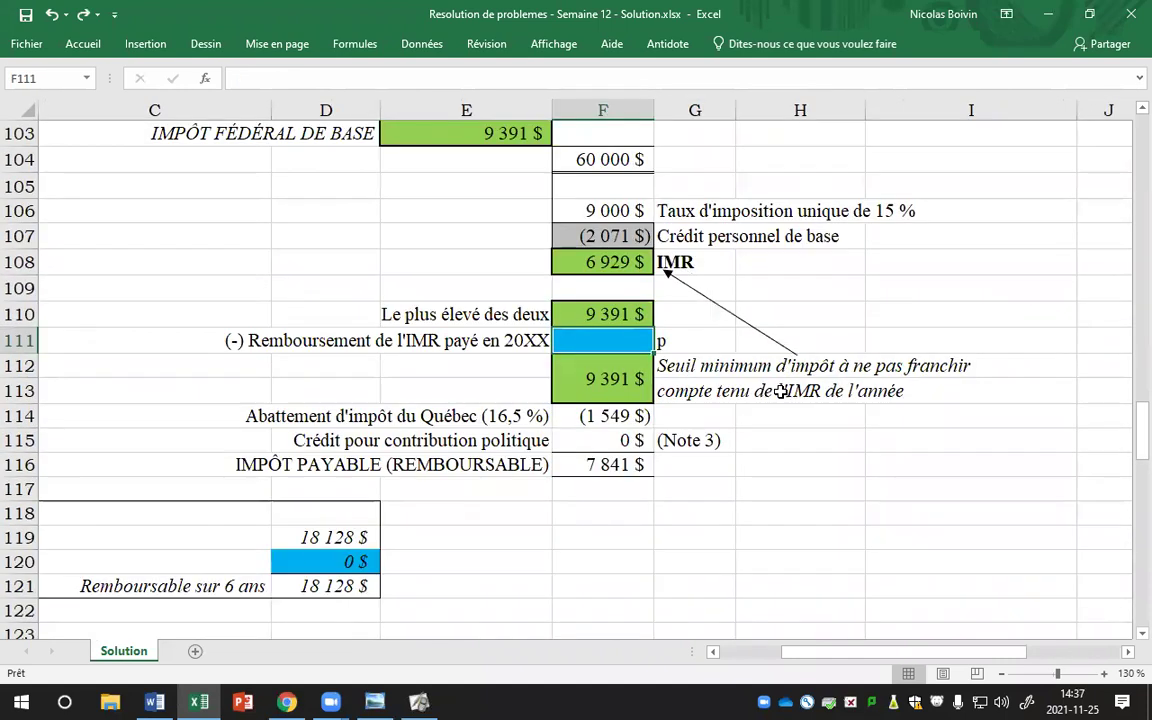
pyautogui.hotkey('ctrl', 'z')
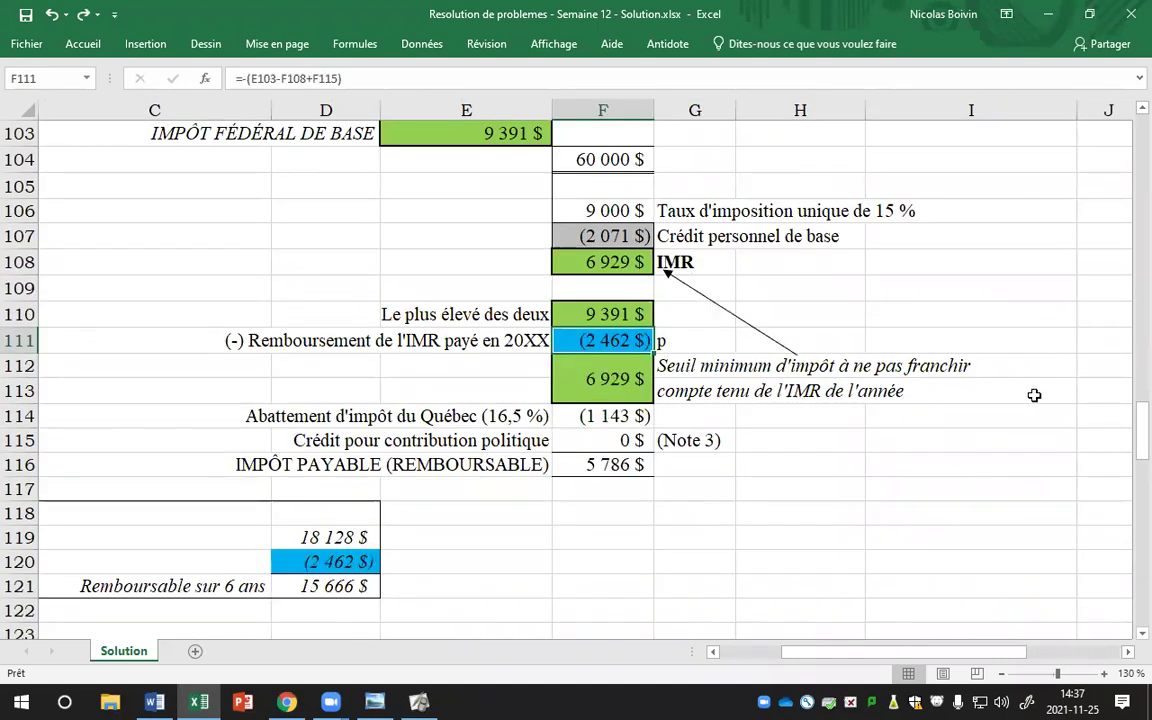
pyautogui.scroll(2, 1031, 393)
pyautogui.moveTo(993, 651); pyautogui.dragTo(887, 622)
pyautogui.moveTo(944, 651); pyautogui.dragTo(980, 651)
pyautogui.scroll(1, 1039, 546)
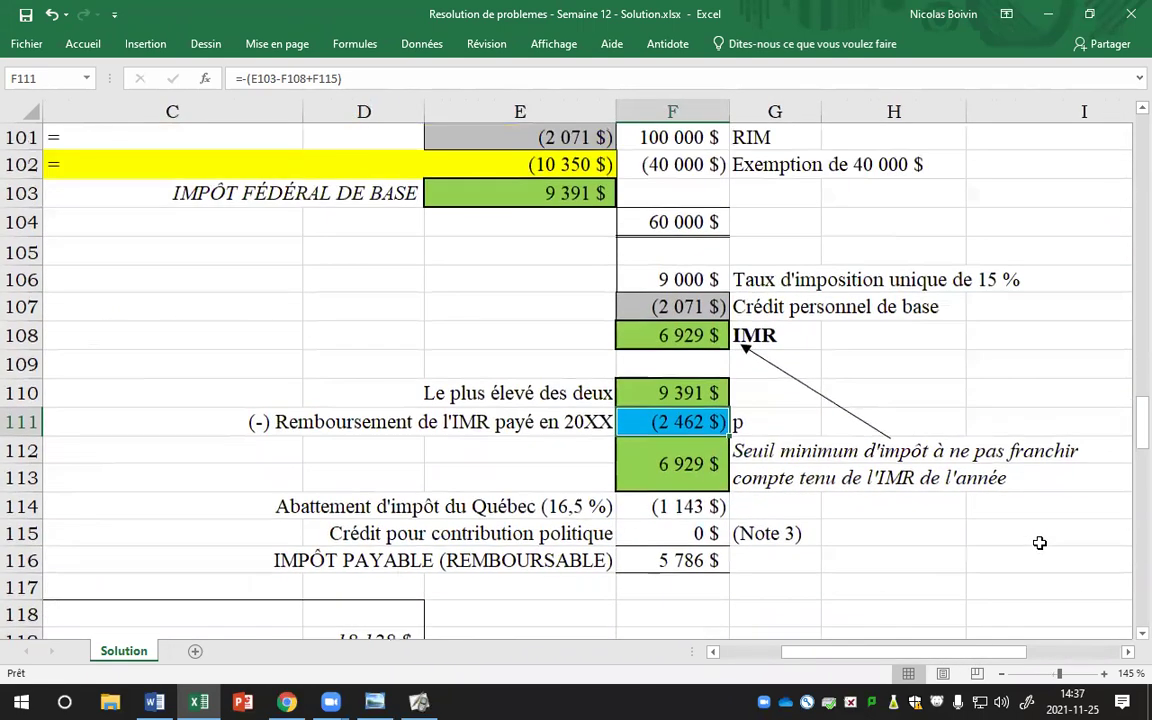
pyautogui.scroll(1, 1040, 545)
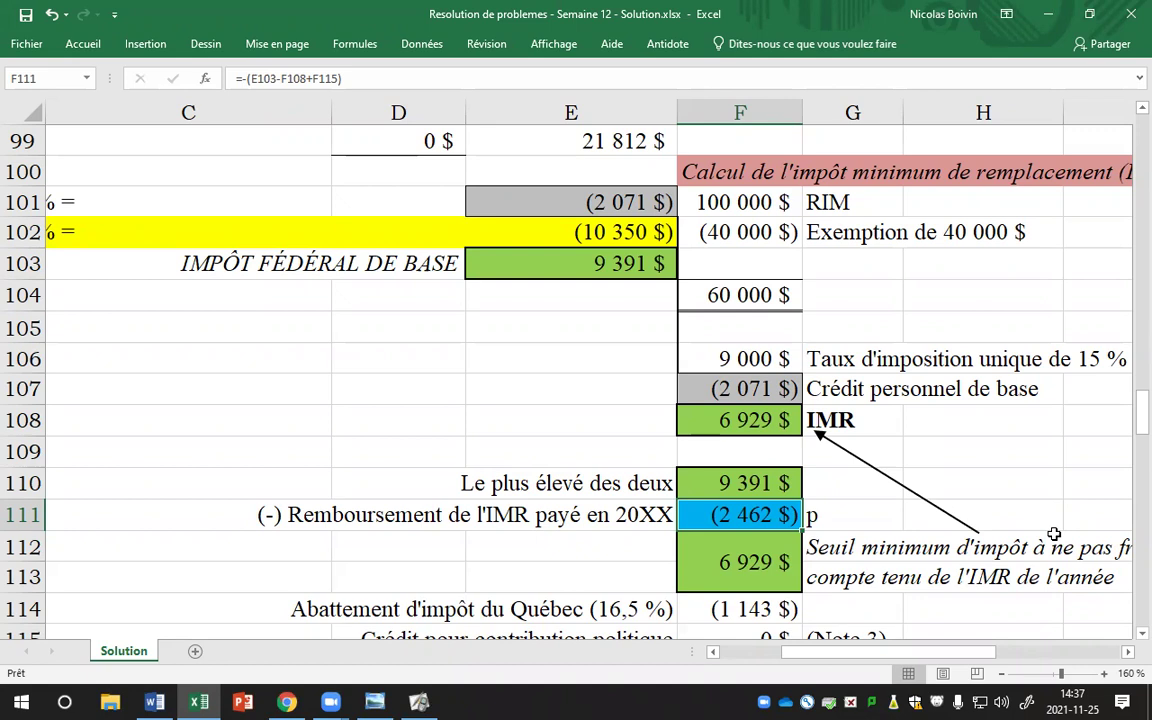
# Step: Examine the table for the portion of IMR refundable over 6 years in rows 118 to 121
pyautogui.scroll(-3, 964, 257)
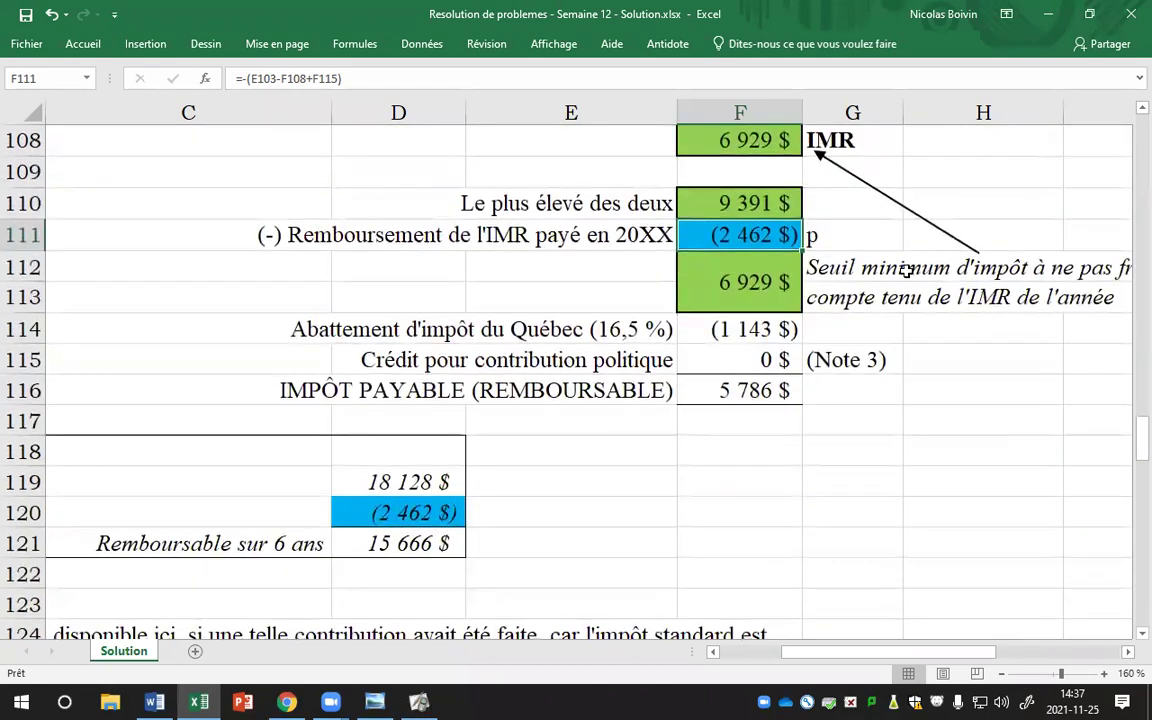
pyautogui.moveTo(866, 651); pyautogui.dragTo(805, 645)
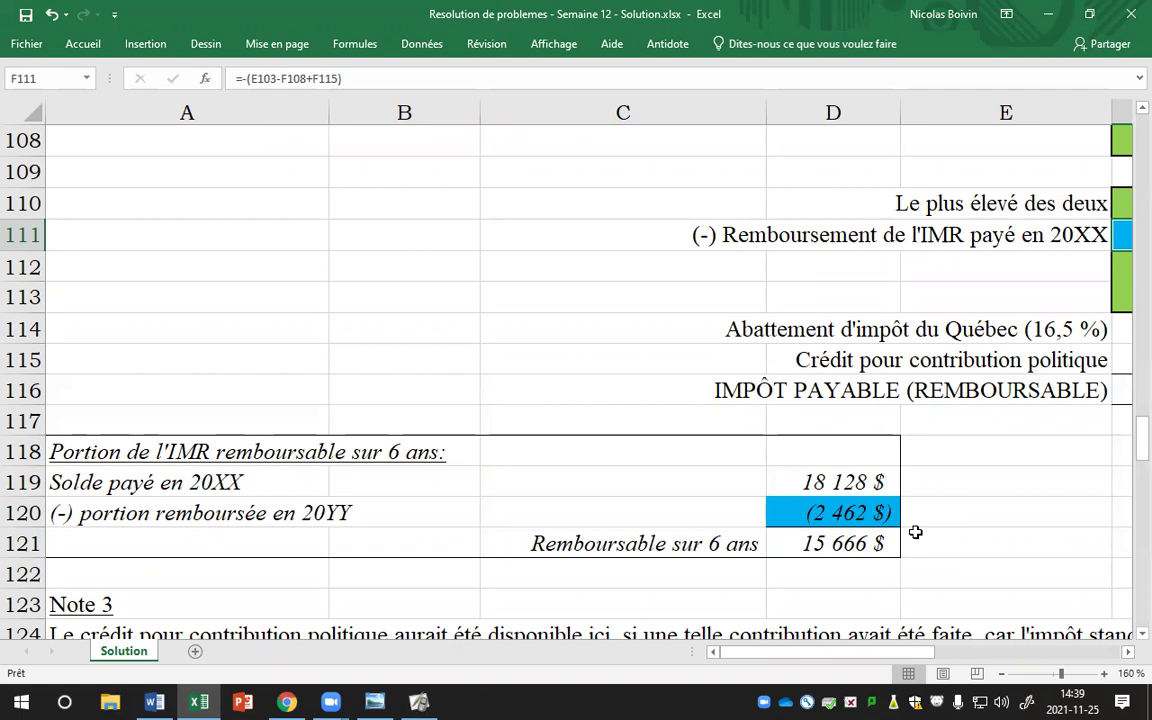
pyautogui.keyDown('ctrl'); pyautogui.scroll(-1, 977, 535); pyautogui.keyUp('ctrl')
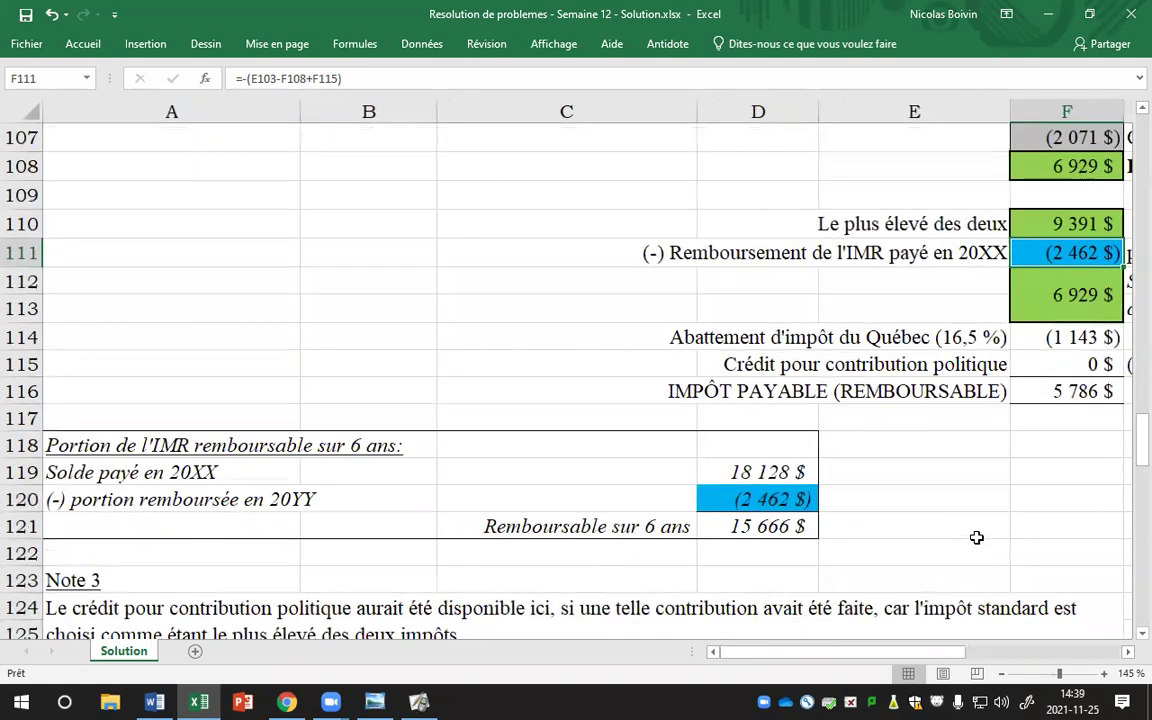
pyautogui.keyDown('ctrl'); pyautogui.scroll(-1, 977, 537); pyautogui.keyUp('ctrl')
# Step: Review Note 3 and section b.2 on recovering IMR with a 100 000 $ salary, from employment income to the tax brackets
pyautogui.scroll(-4, 977, 535)
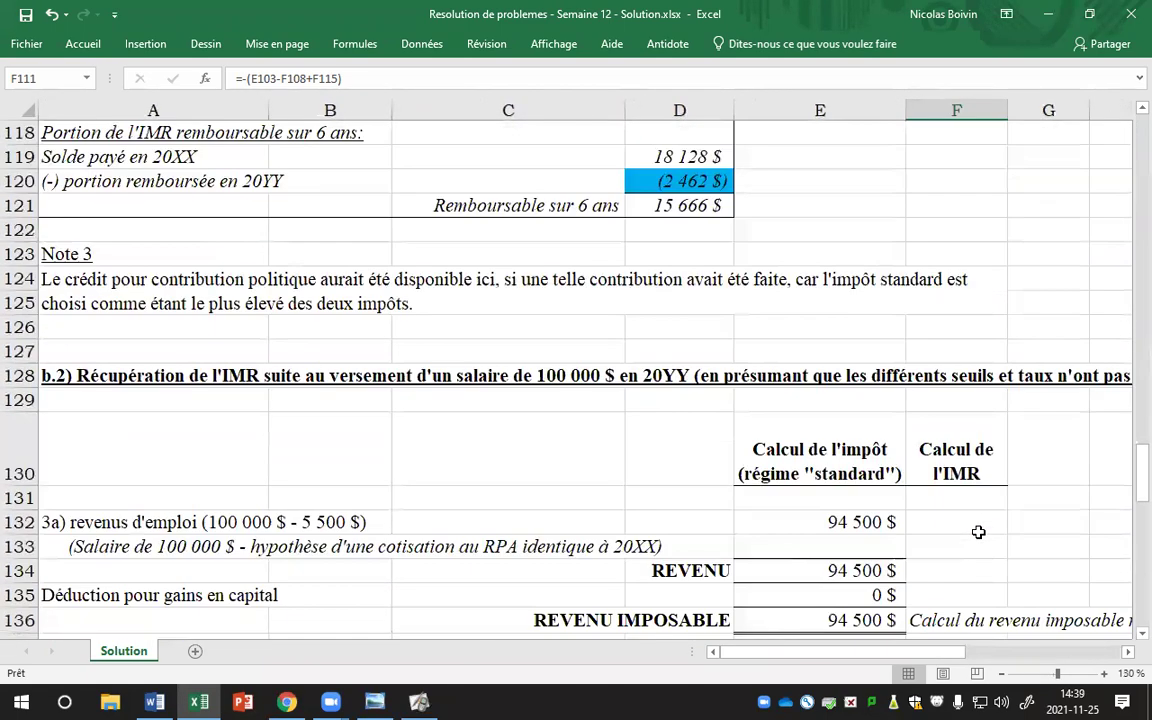
pyautogui.scroll(-1, 978, 532)
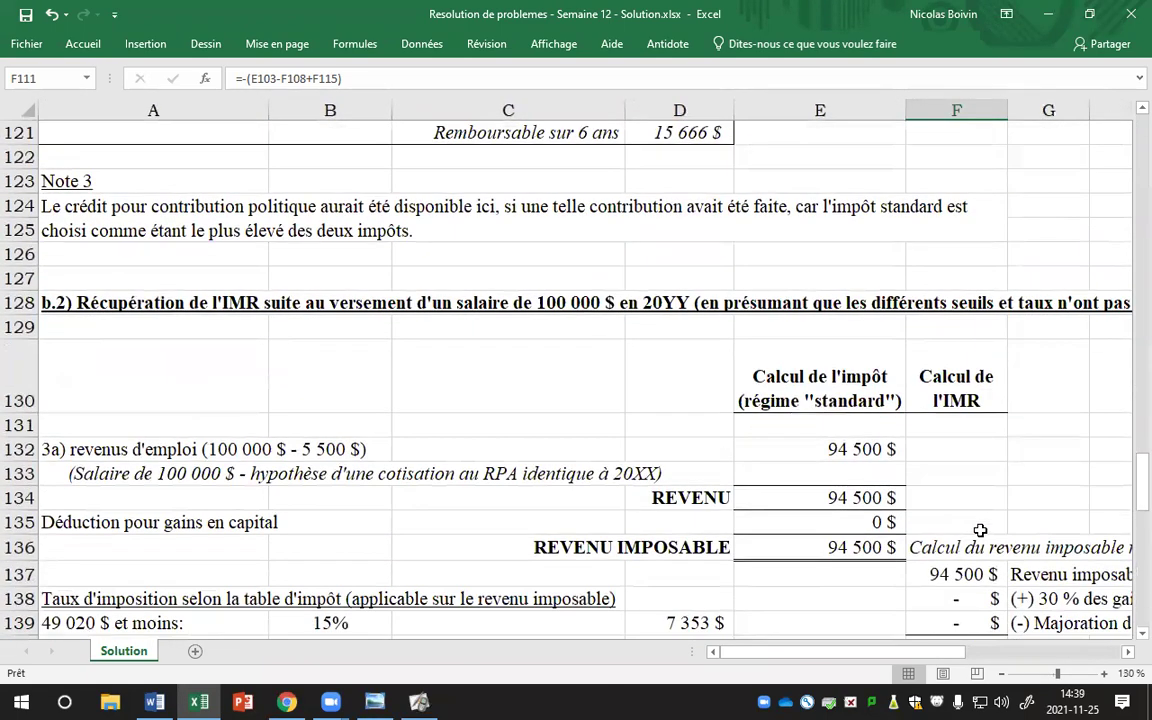
pyautogui.scroll(-1, 980, 530)
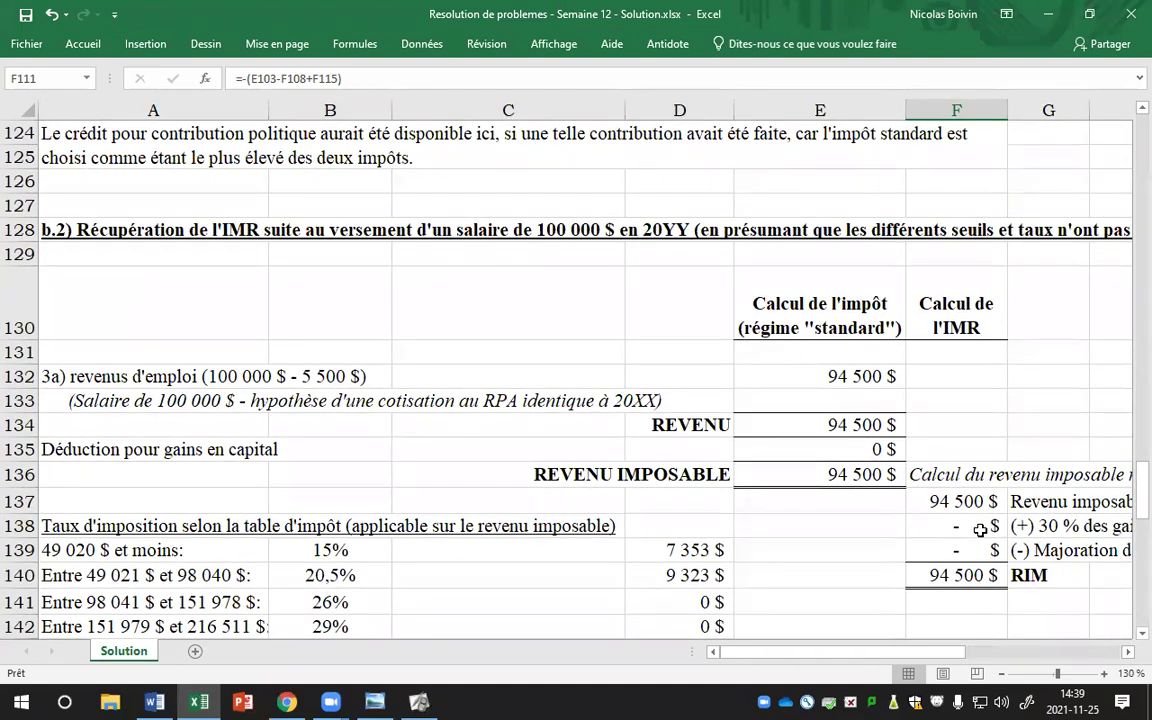
pyautogui.scroll(-1, 980, 530)
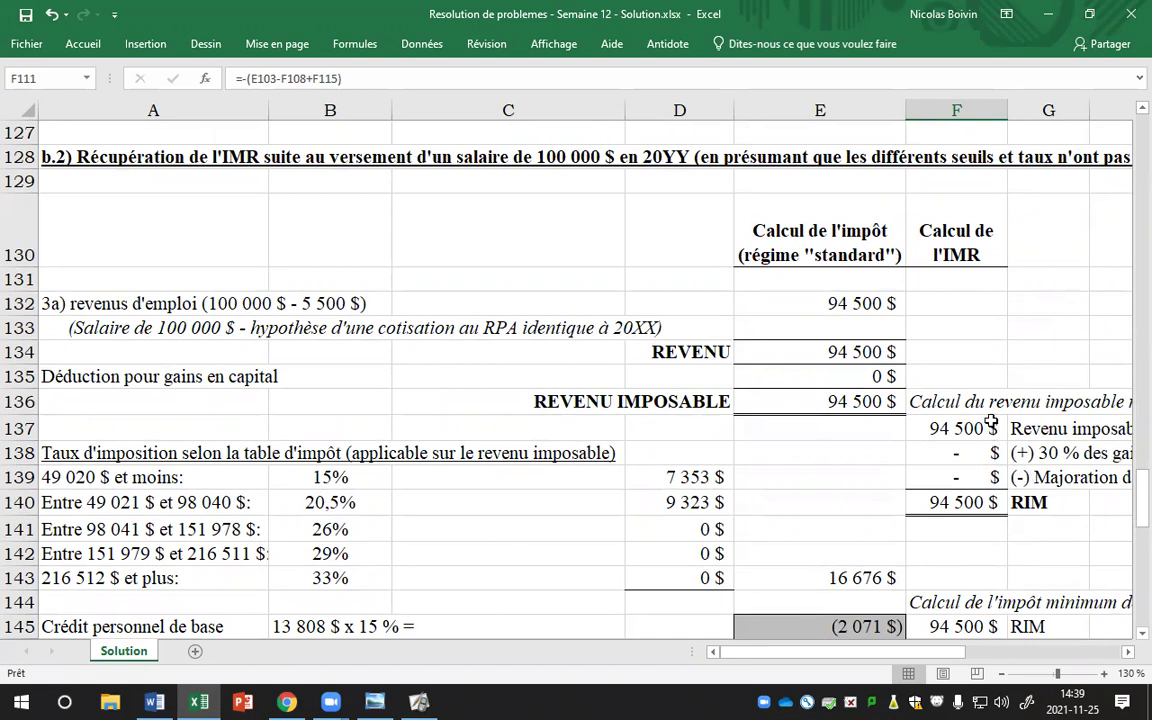
pyautogui.scroll(-1, 989, 414)
pyautogui.scroll(-1, 862, 356)
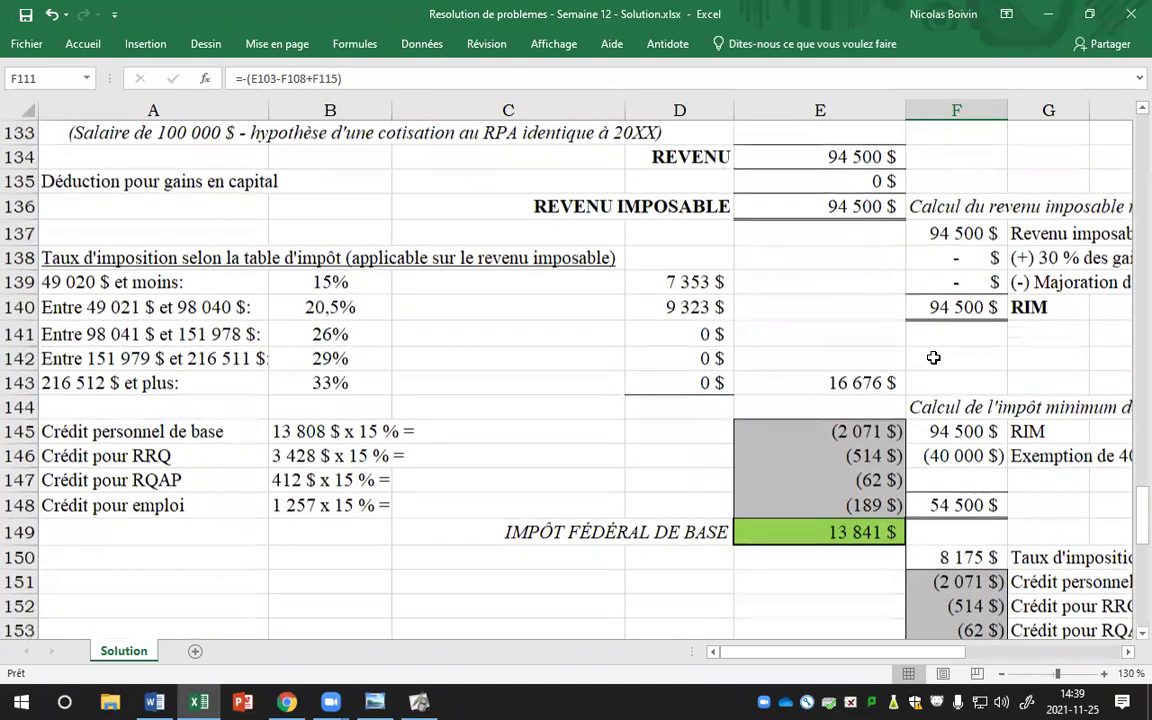
pyautogui.scroll(-1, 933, 357)
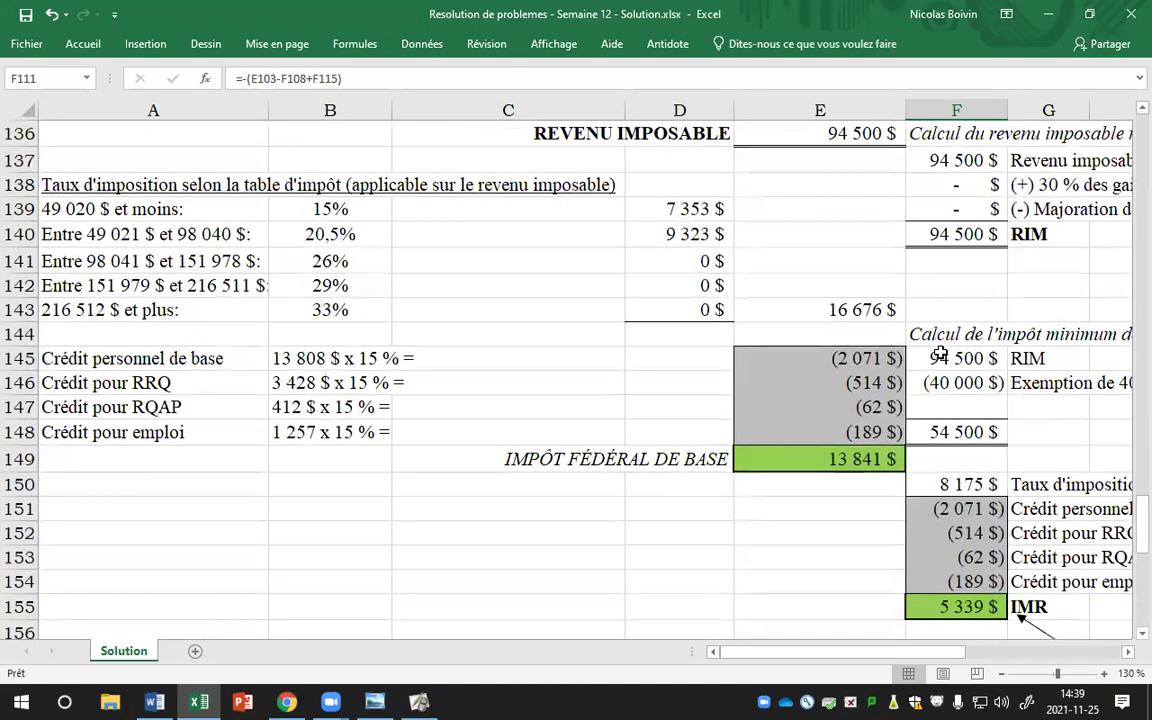
# Step: Examine the salary scenario's bracket tax total and credits in column E, then its RIM, IMR, 20XX refund and tax payable calculations
pyautogui.click(860, 309)
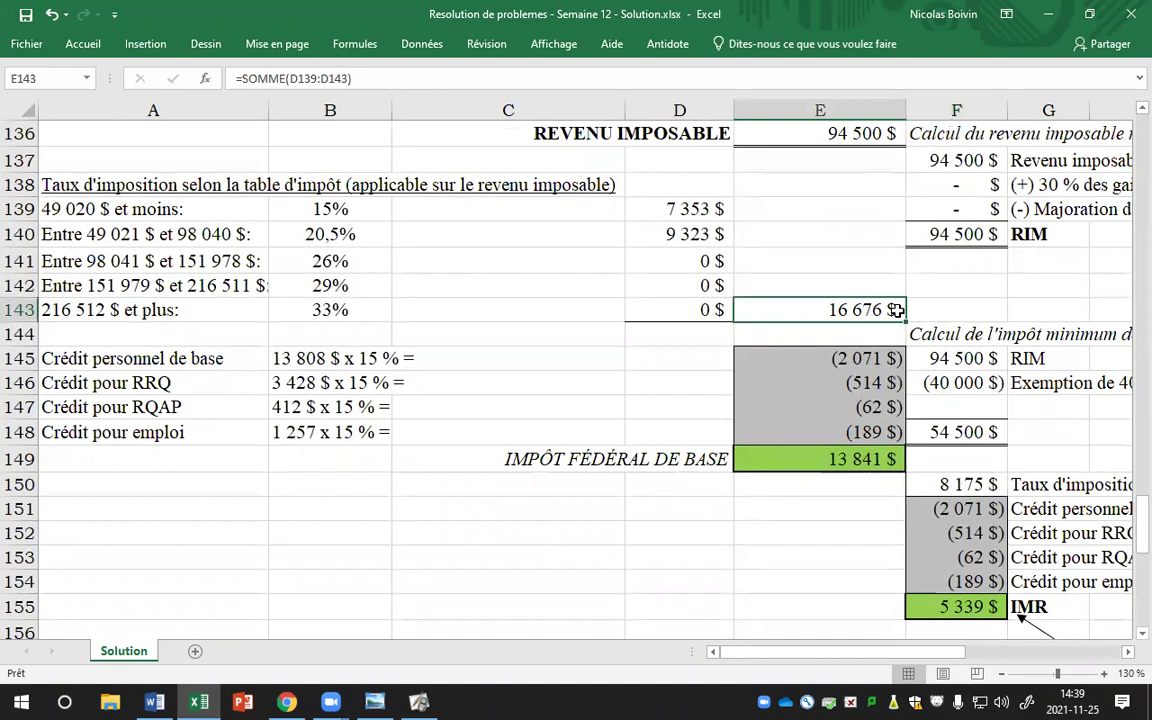
pyautogui.scroll(-1, 897, 310)
pyautogui.click(872, 280)
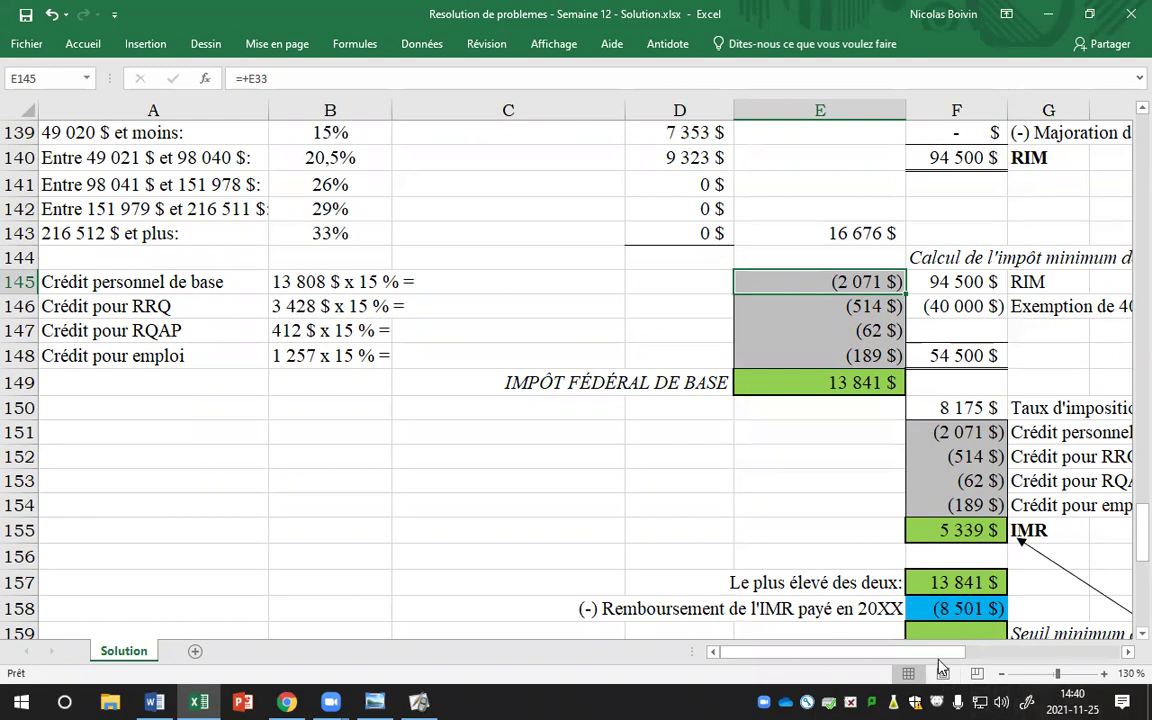
pyautogui.moveTo(945, 652); pyautogui.dragTo(978, 652)
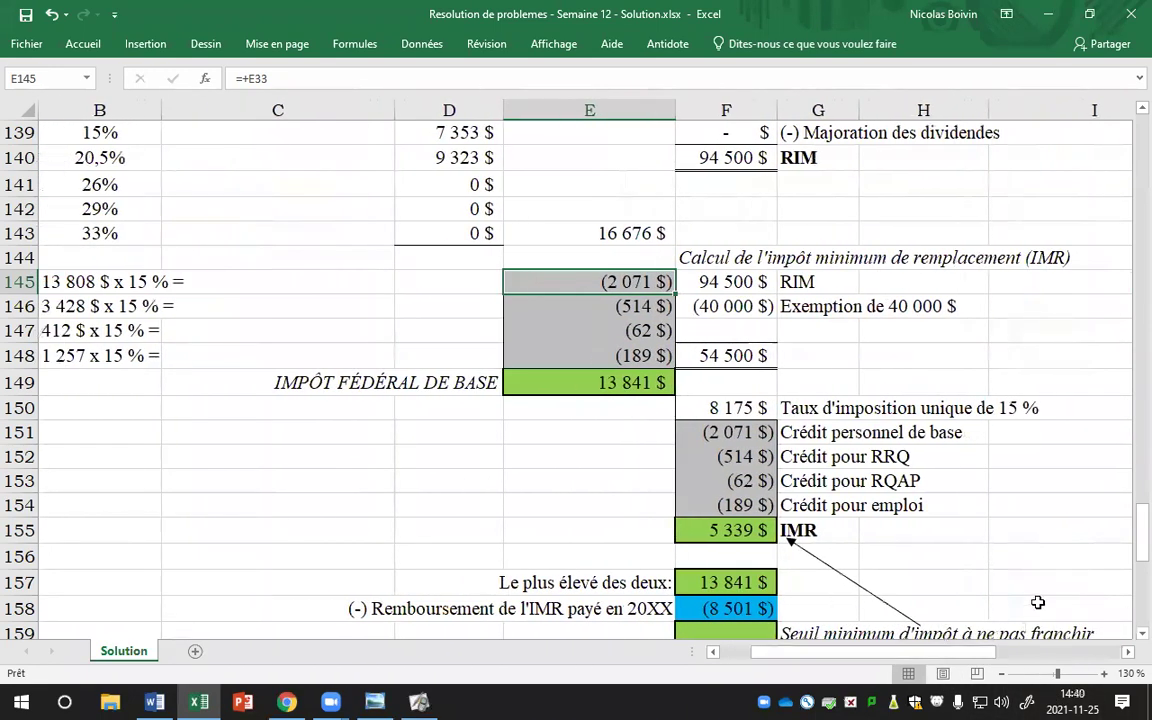
pyautogui.scroll(3, 1041, 607)
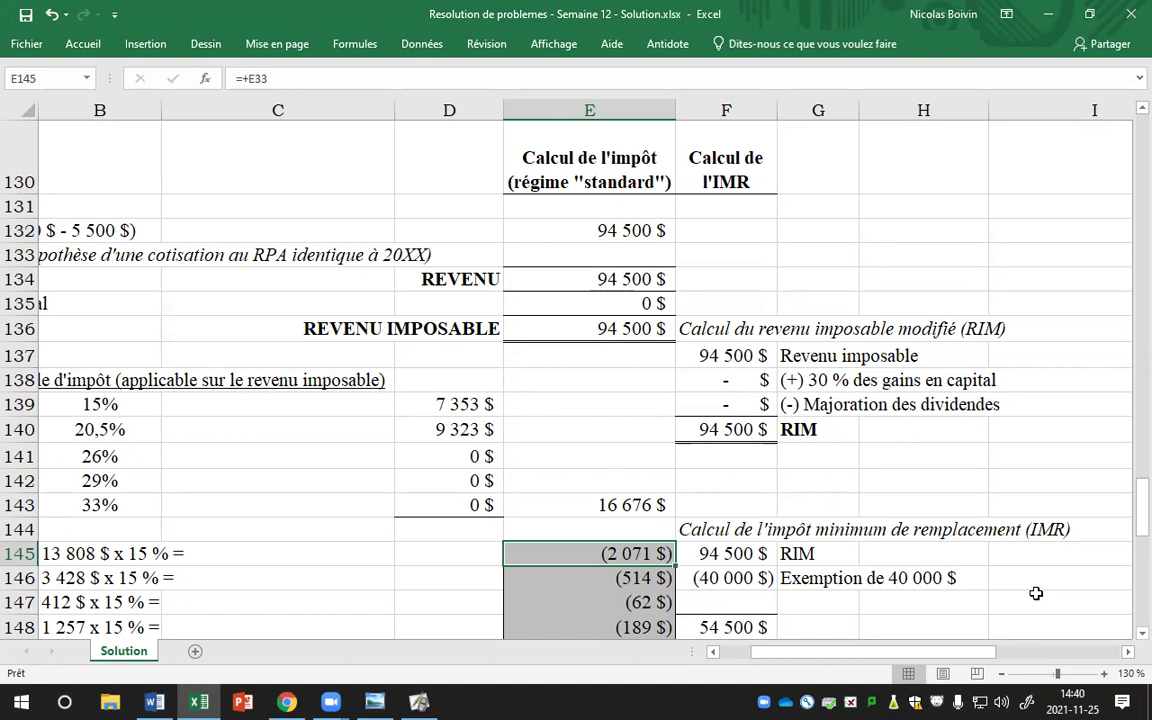
pyautogui.scroll(-2, 1000, 540)
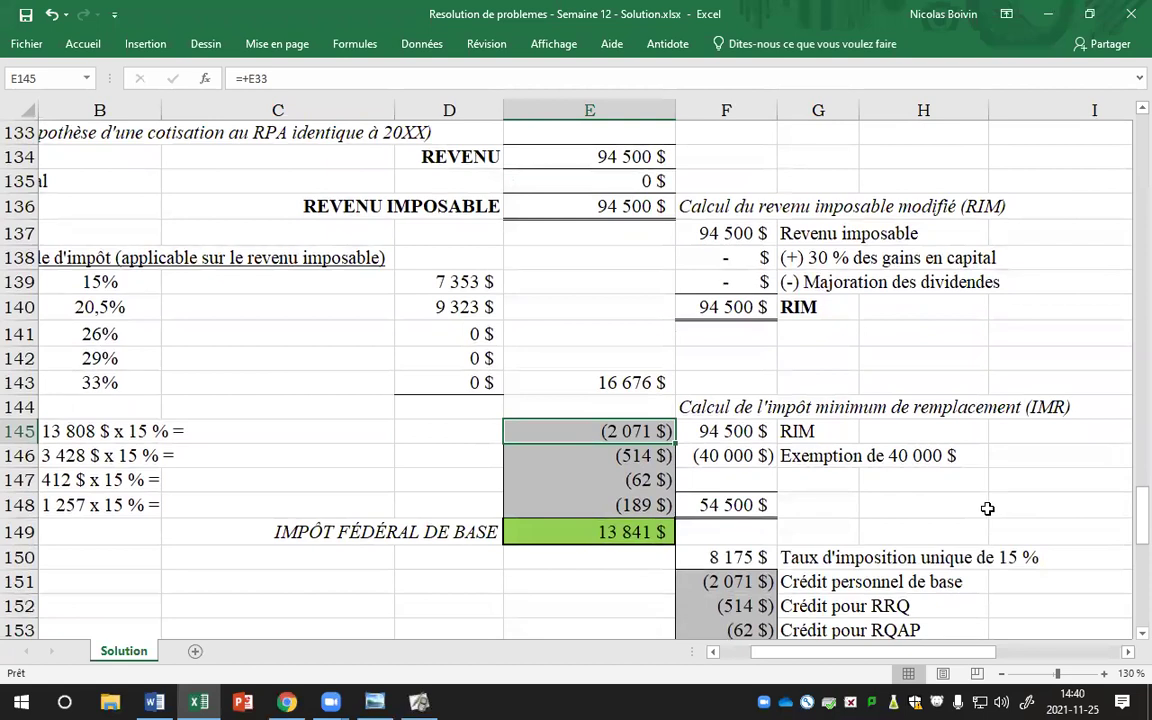
pyautogui.scroll(-3, 943, 480)
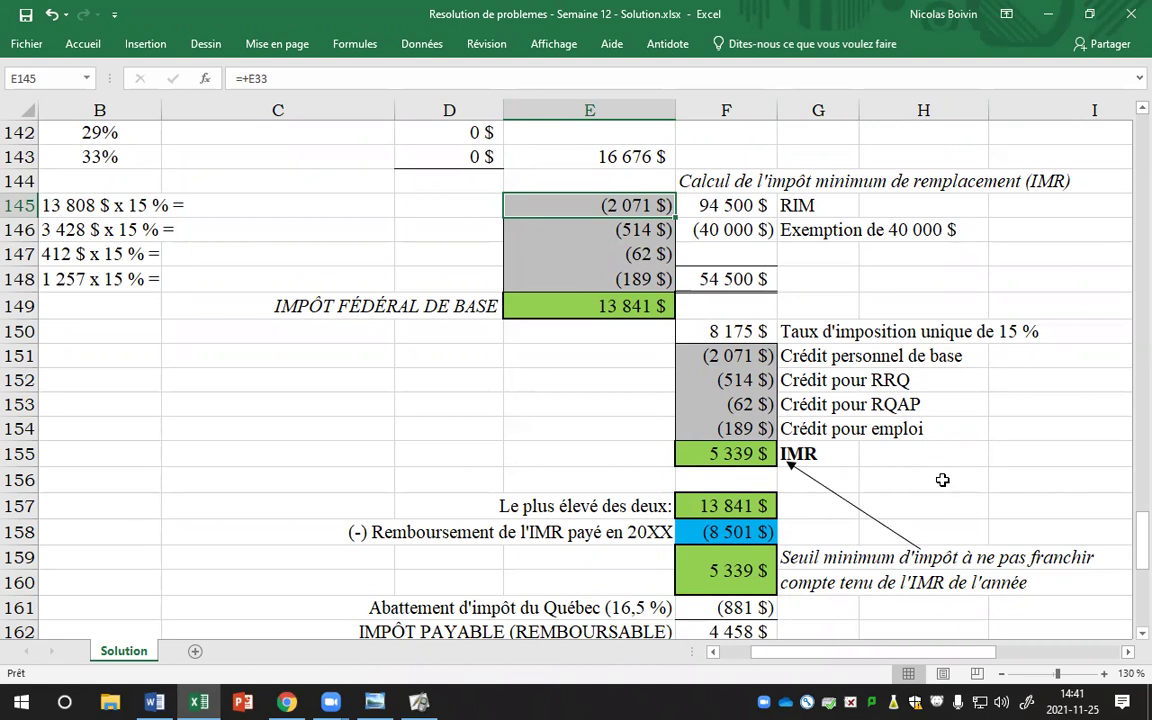
pyautogui.scroll(-2, 1000, 490)
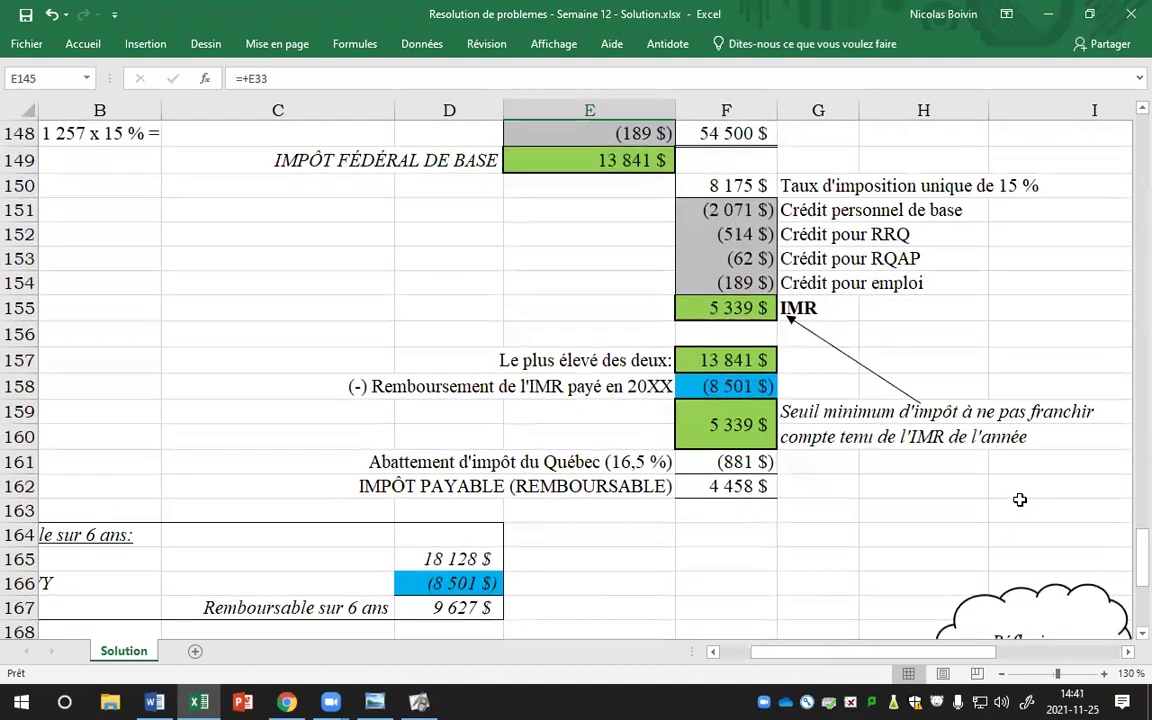